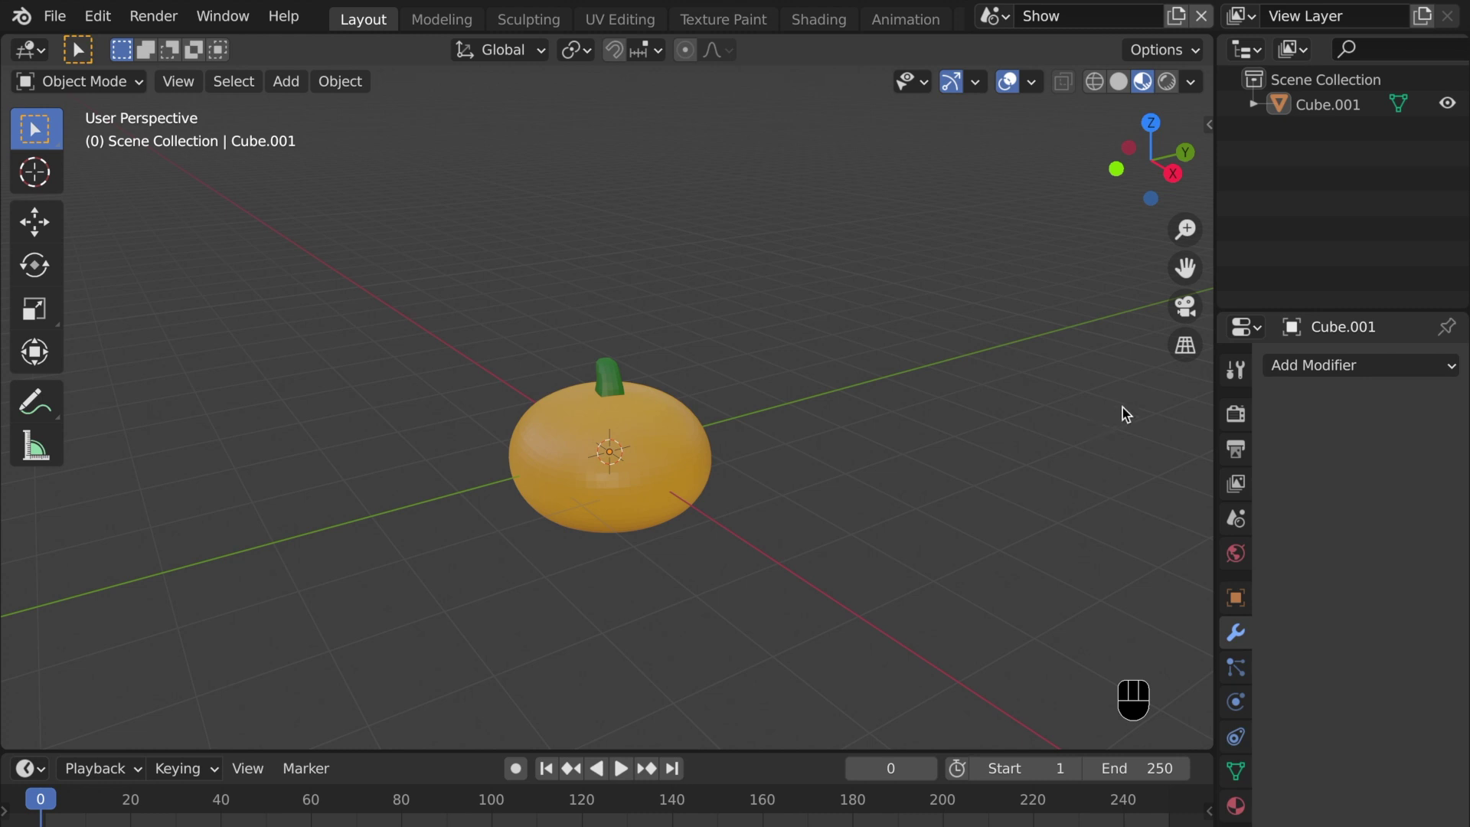
# - Add a Build modifier to the pumpkin and play the animation until the whole mesh has been built
pyautogui.click(1345, 369)
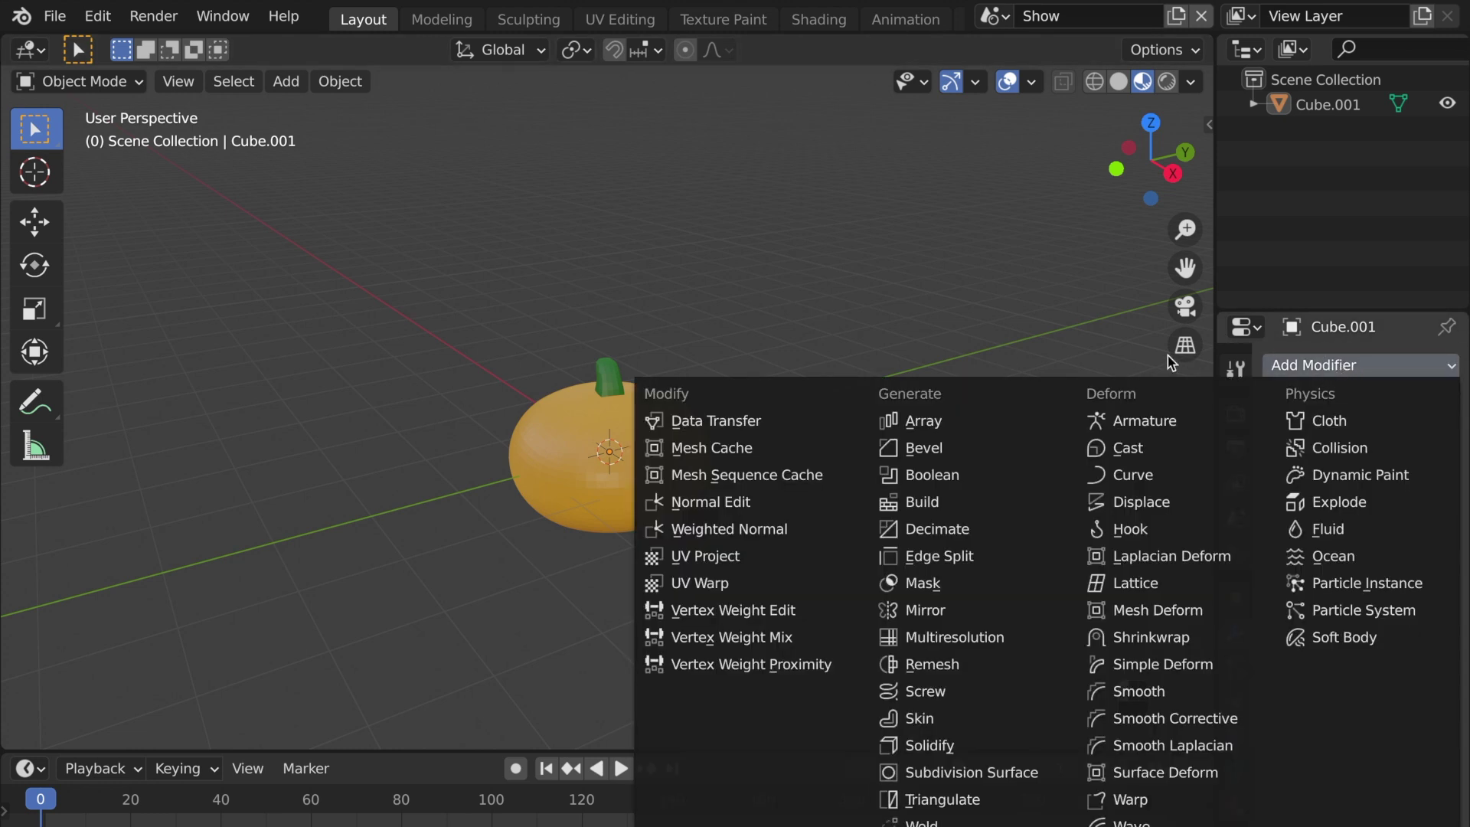
pyautogui.click(954, 500)
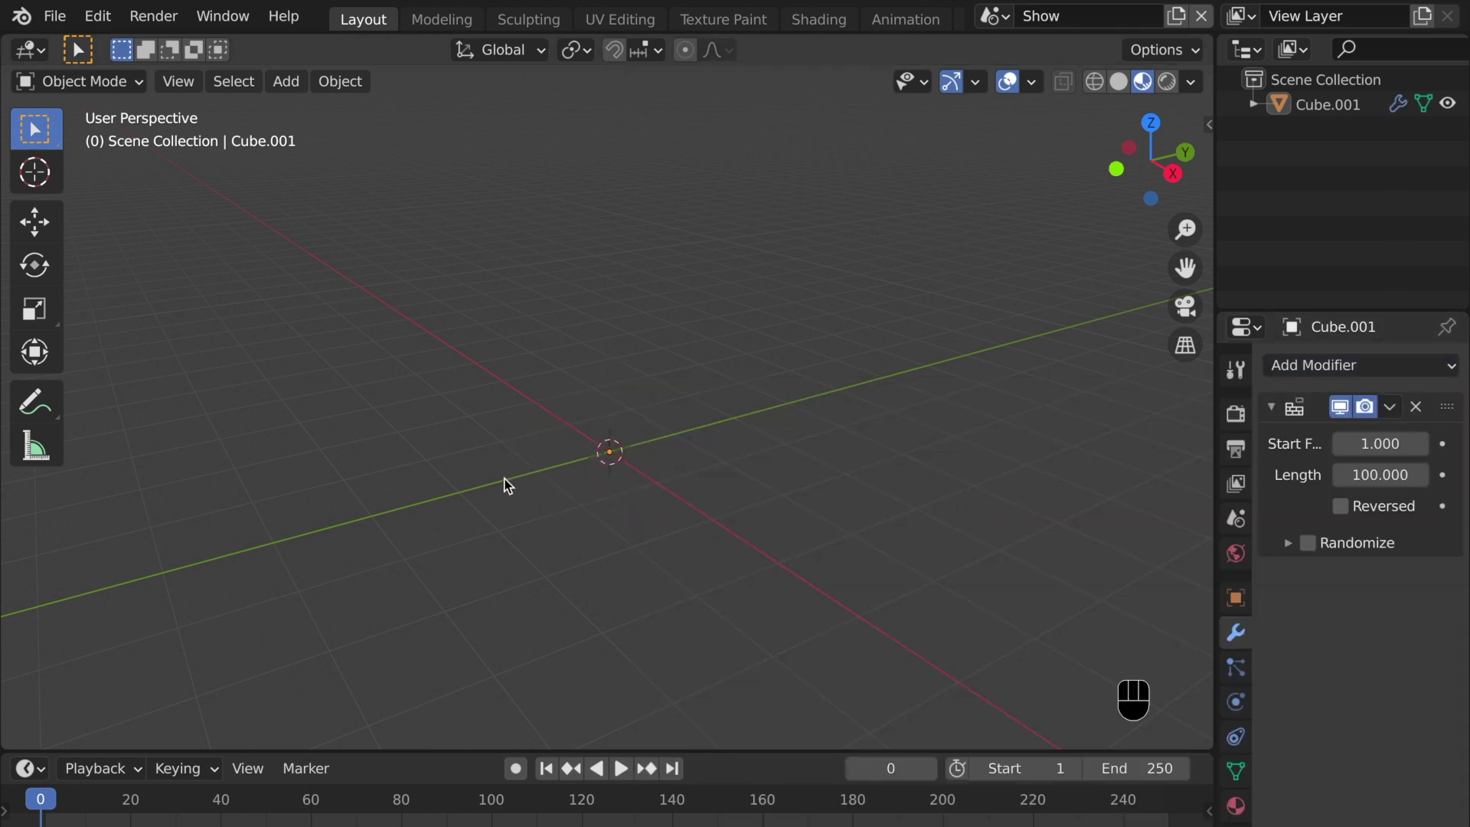
pyautogui.press('space')
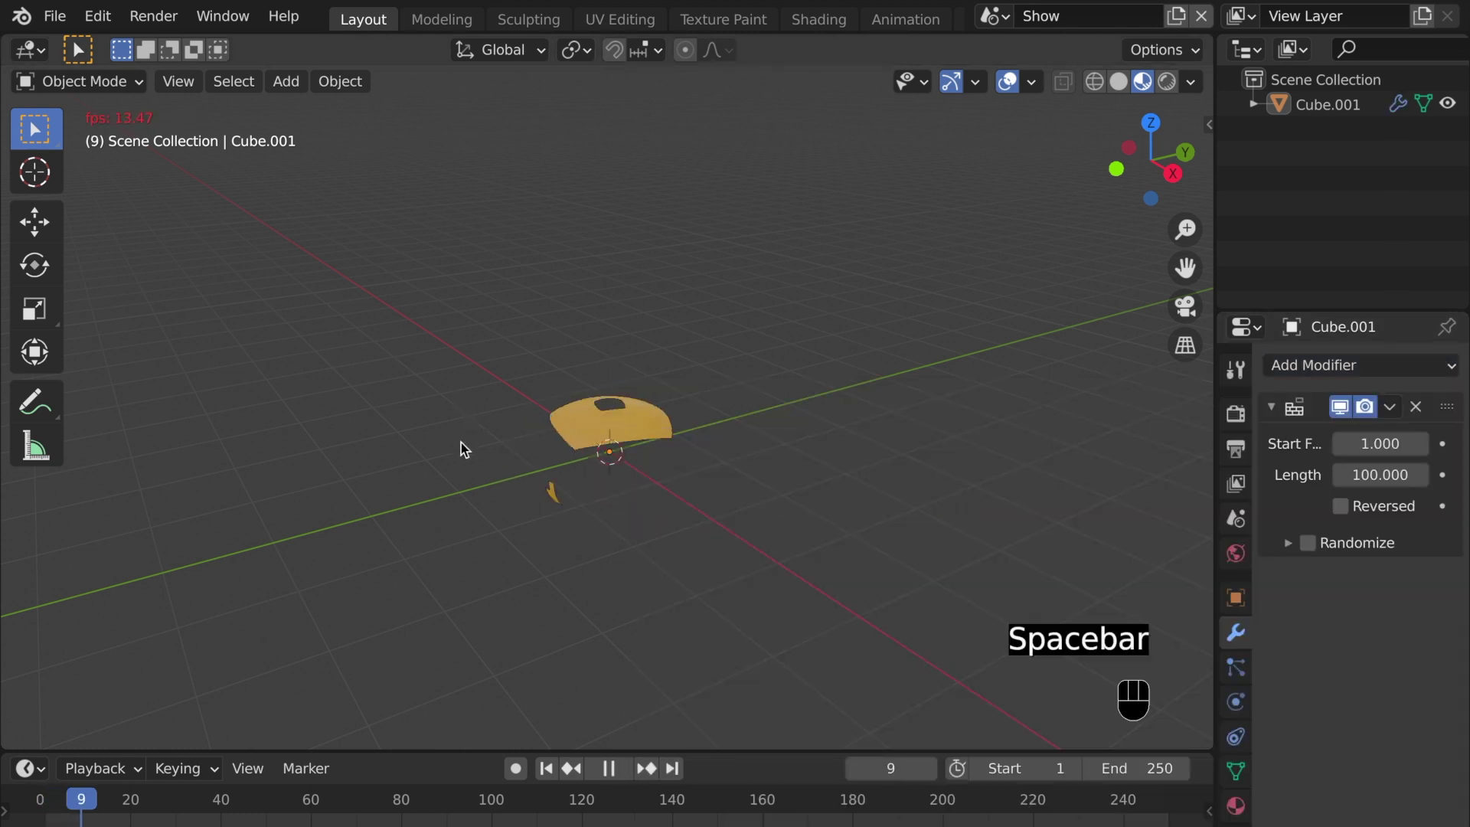
pyautogui.moveTo(529, 485); pyautogui.dragTo(526, 483, button='middle')
pyautogui.hscroll(3, 526, 485)
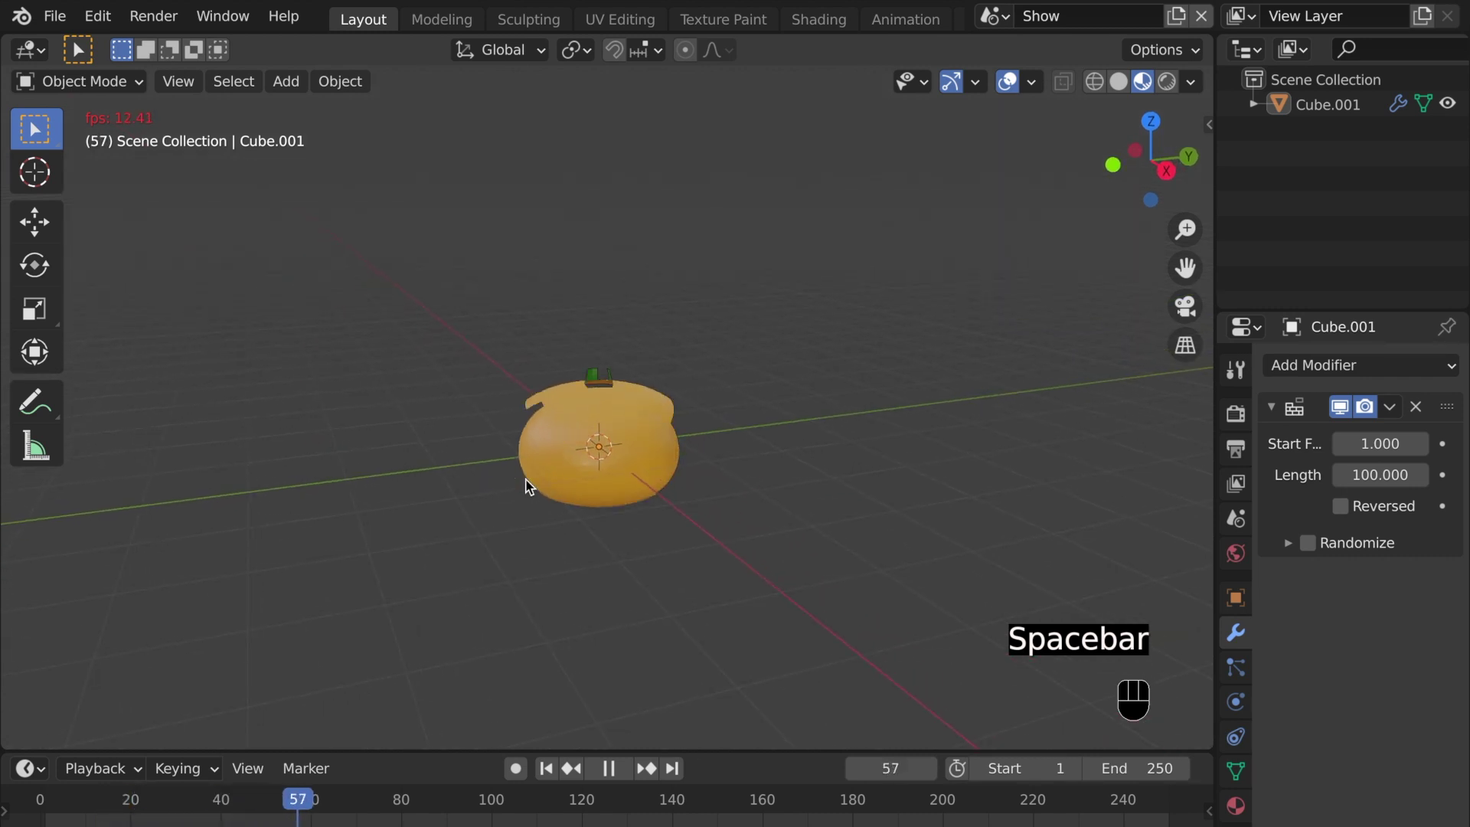
pyautogui.hscroll(2, 526, 485)
pyautogui.press('space')
# - Scrub the timeline back to frame 101 and examine the built pumpkin from several angles
pyautogui.hscroll(-8, 544, 480)
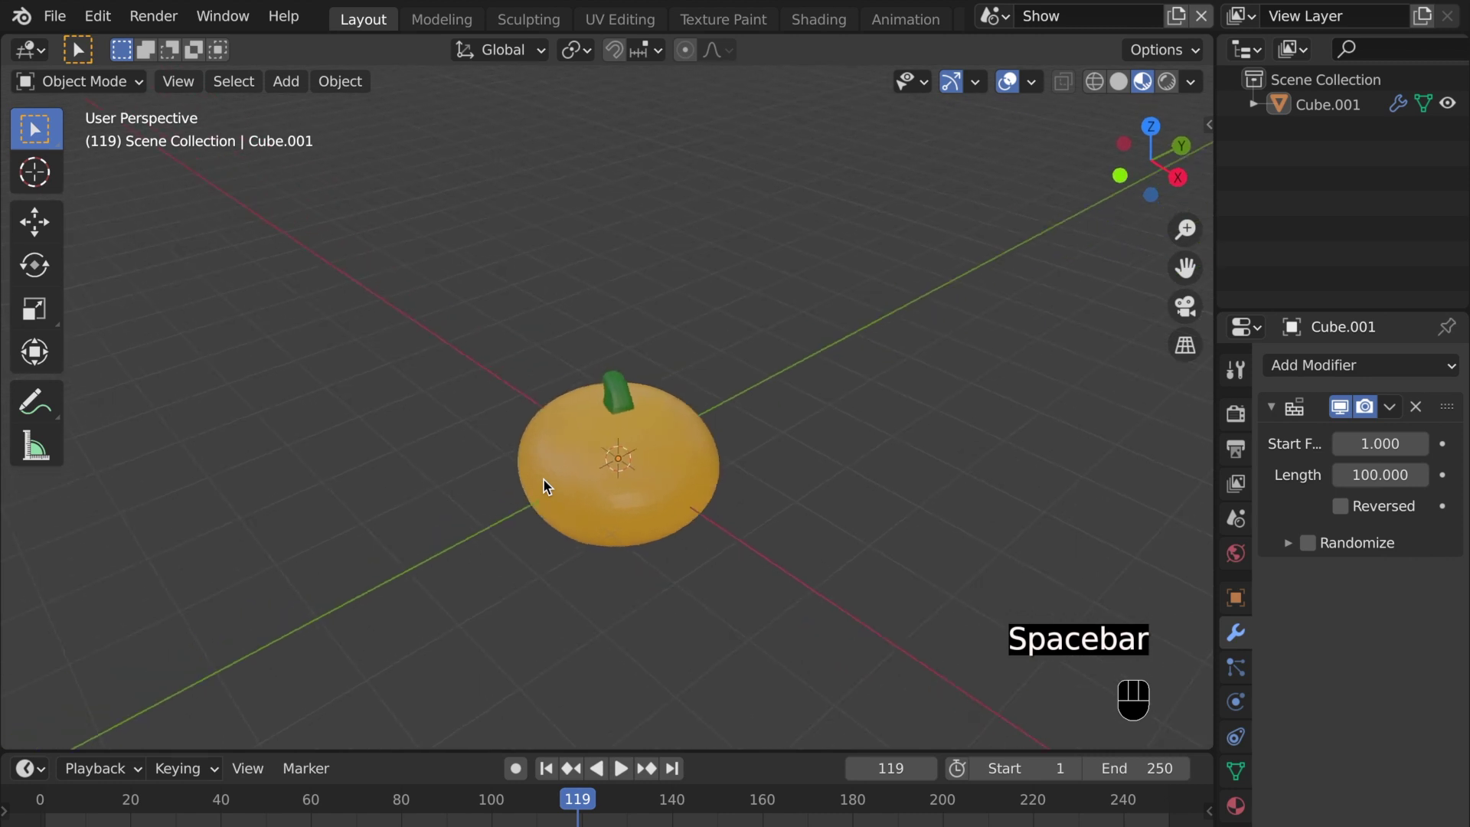
pyautogui.hscroll(-4, 543, 479)
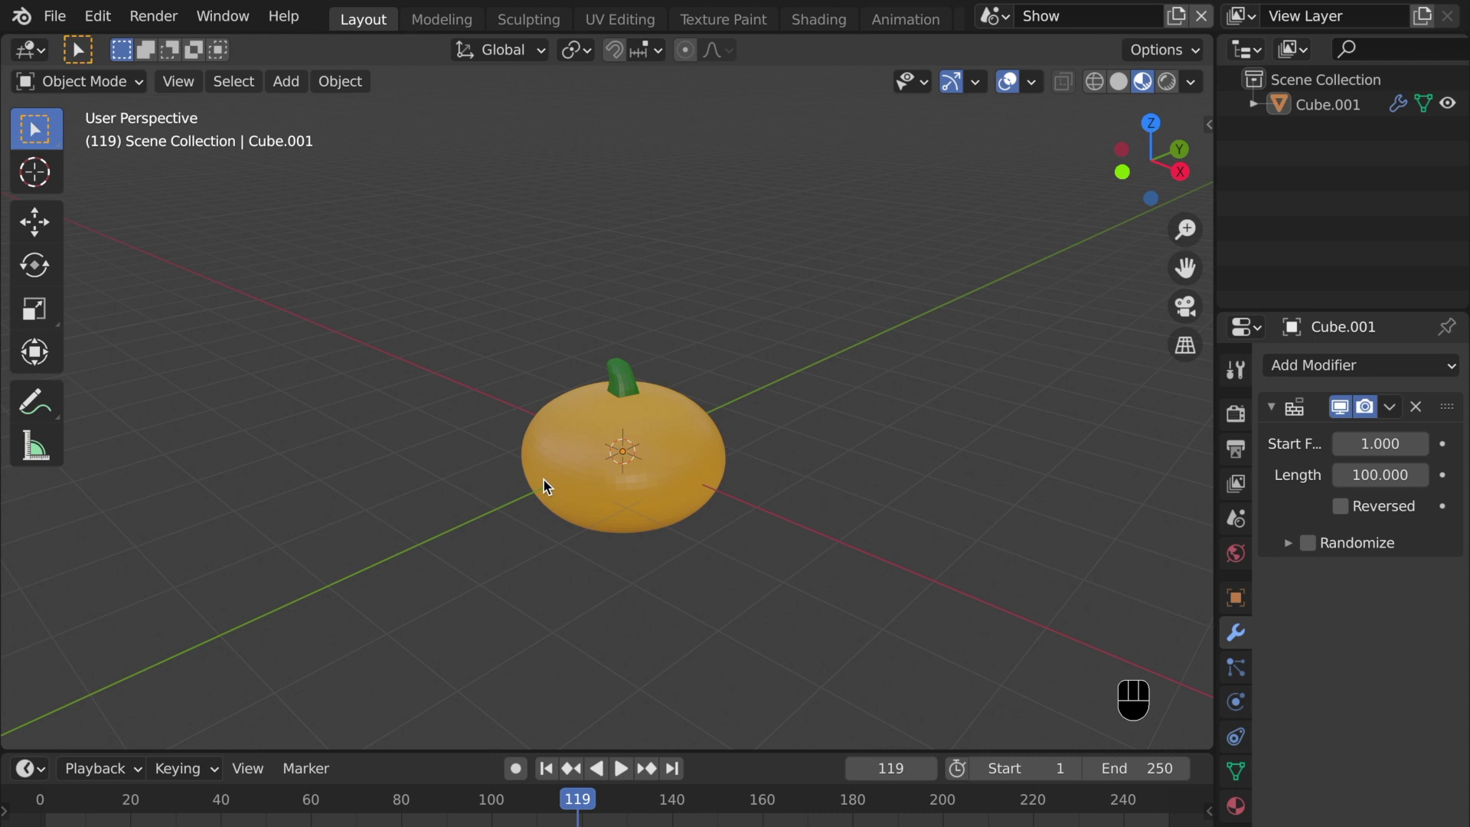
pyautogui.scroll(-5, 544, 479)
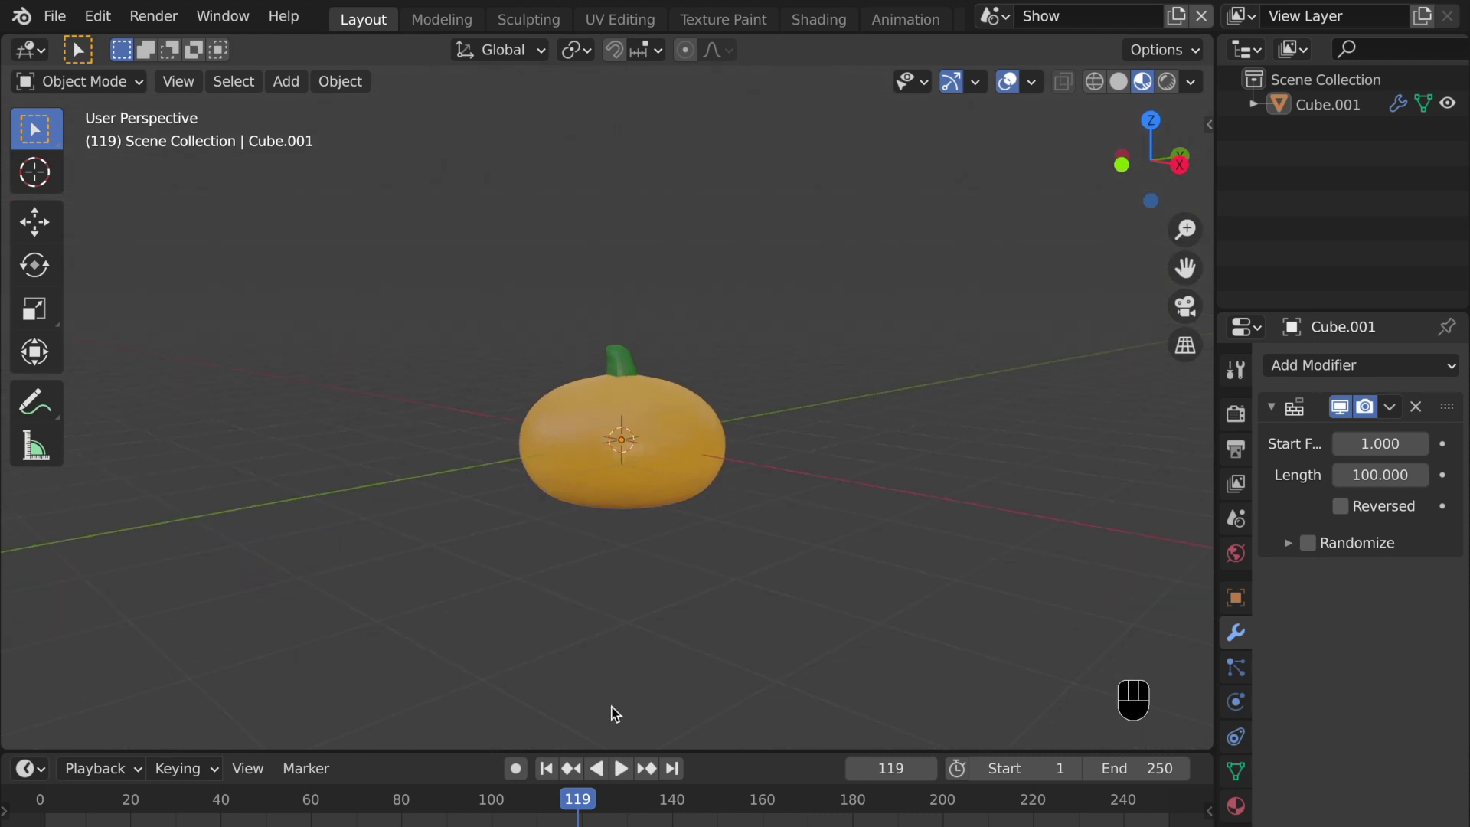
pyautogui.moveTo(578, 800); pyautogui.dragTo(497, 790)
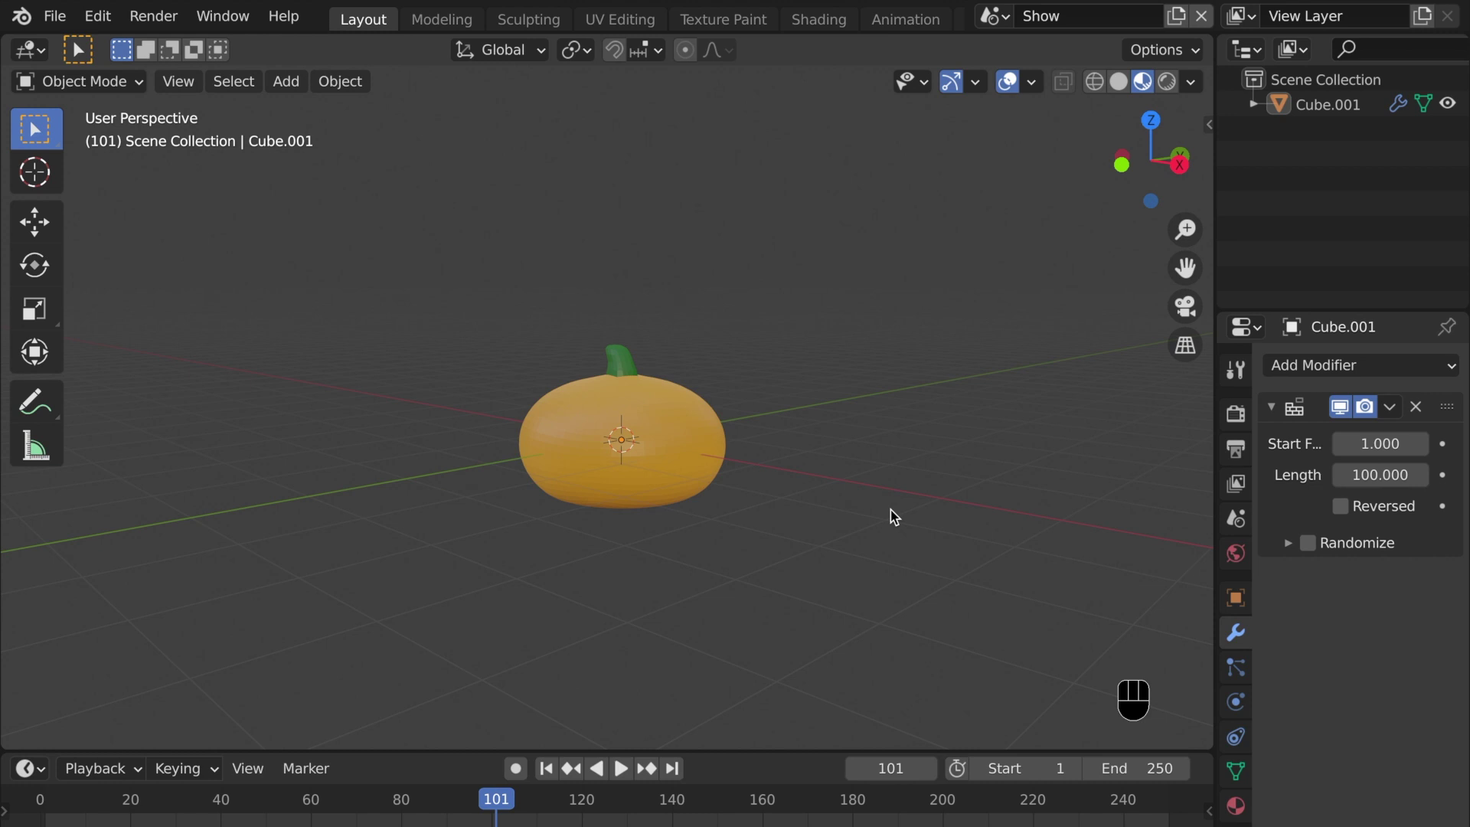
pyautogui.moveTo(794, 496); pyautogui.dragTo(784, 489, button='middle')
pyautogui.moveTo(847, 536); pyautogui.dragTo(842, 539, button='middle')
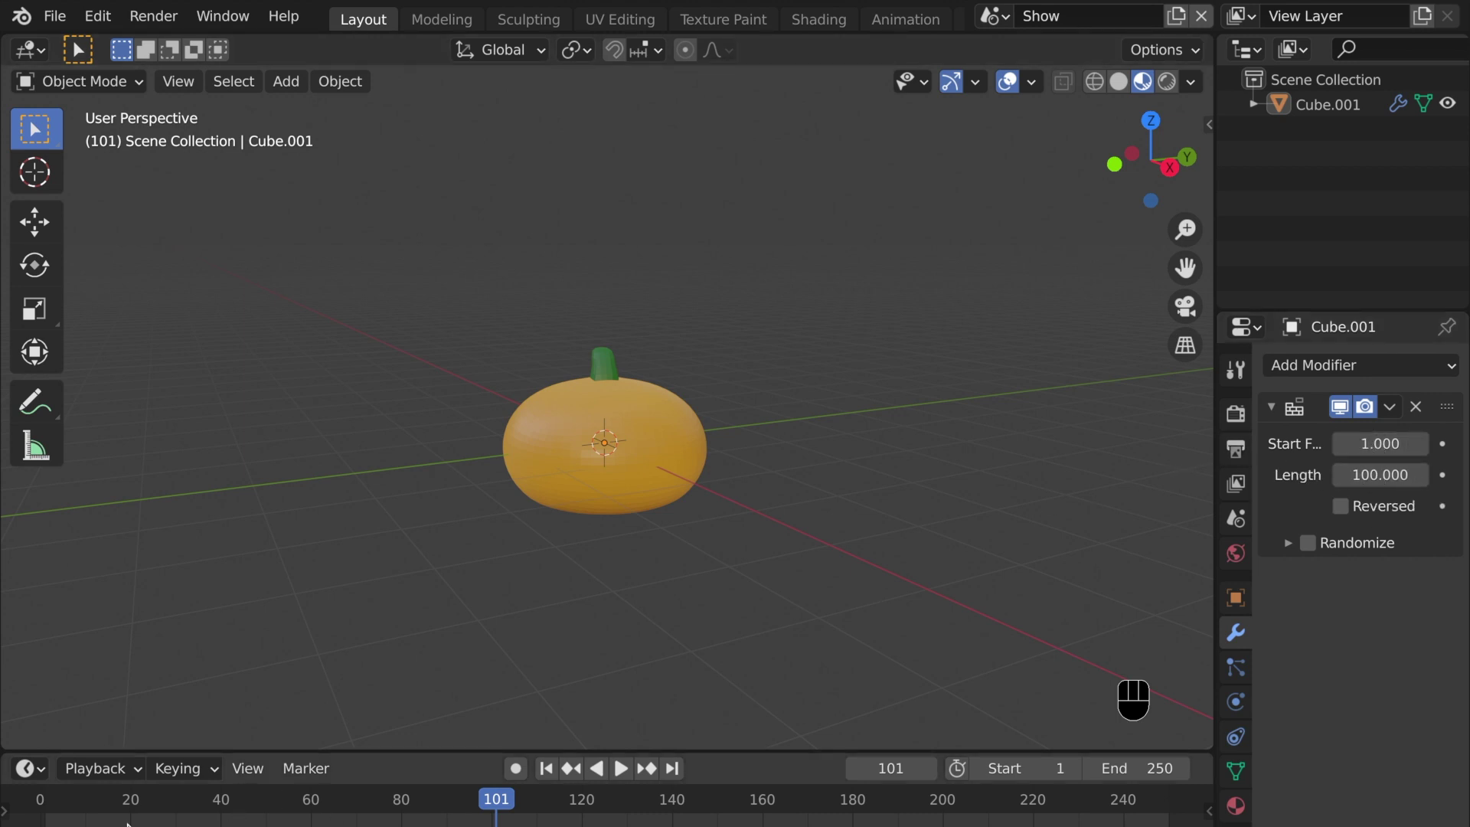
# - Set the Build modifier's length to 80 and replay the animation from frame 0
pyautogui.click(1375, 474)
pyautogui.write('80')
pyautogui.press('Return')
pyautogui.moveTo(132, 802); pyautogui.dragTo(40, 803)
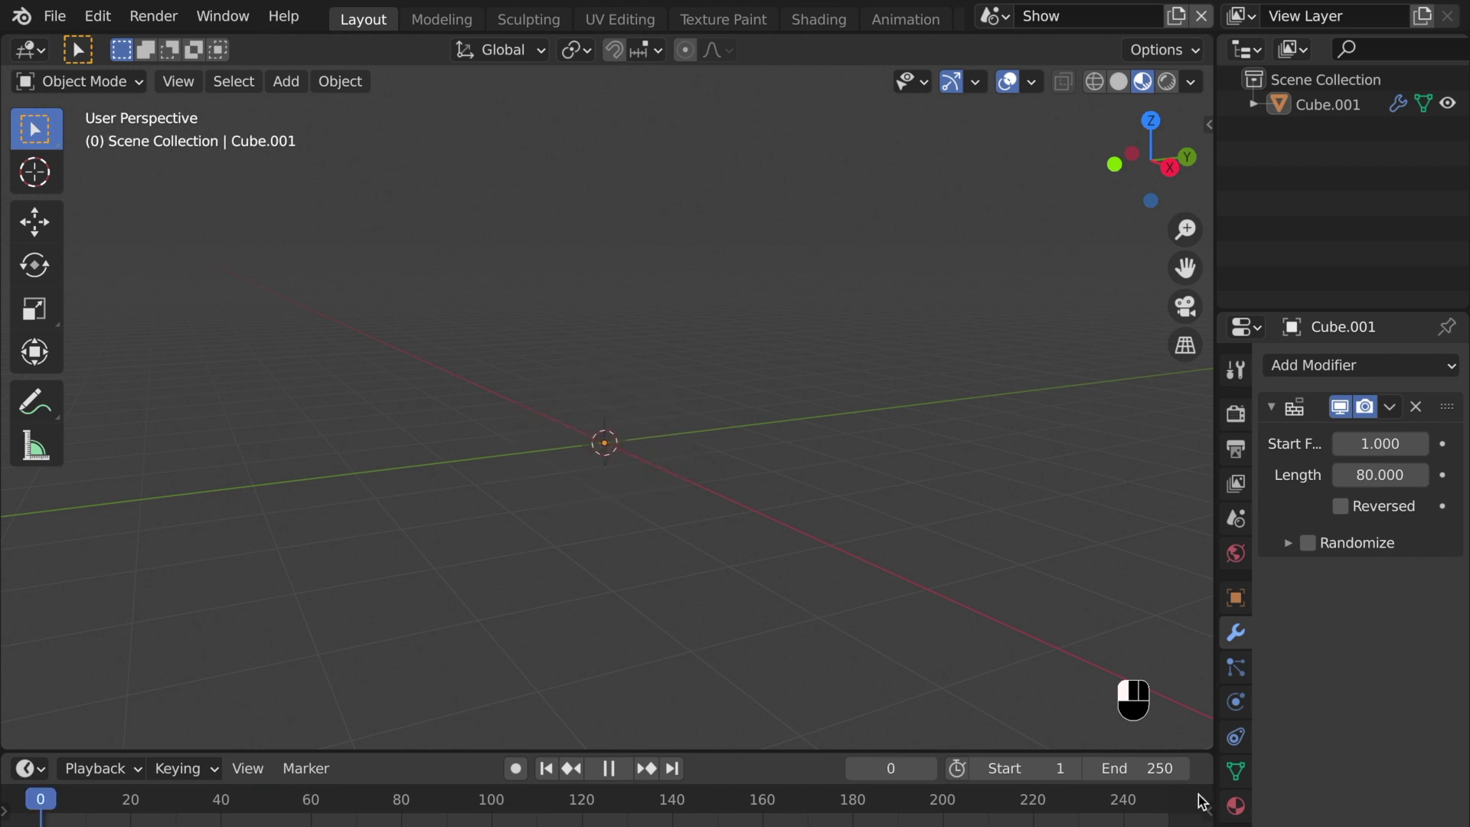
pyautogui.press('space')
pyautogui.press('space')
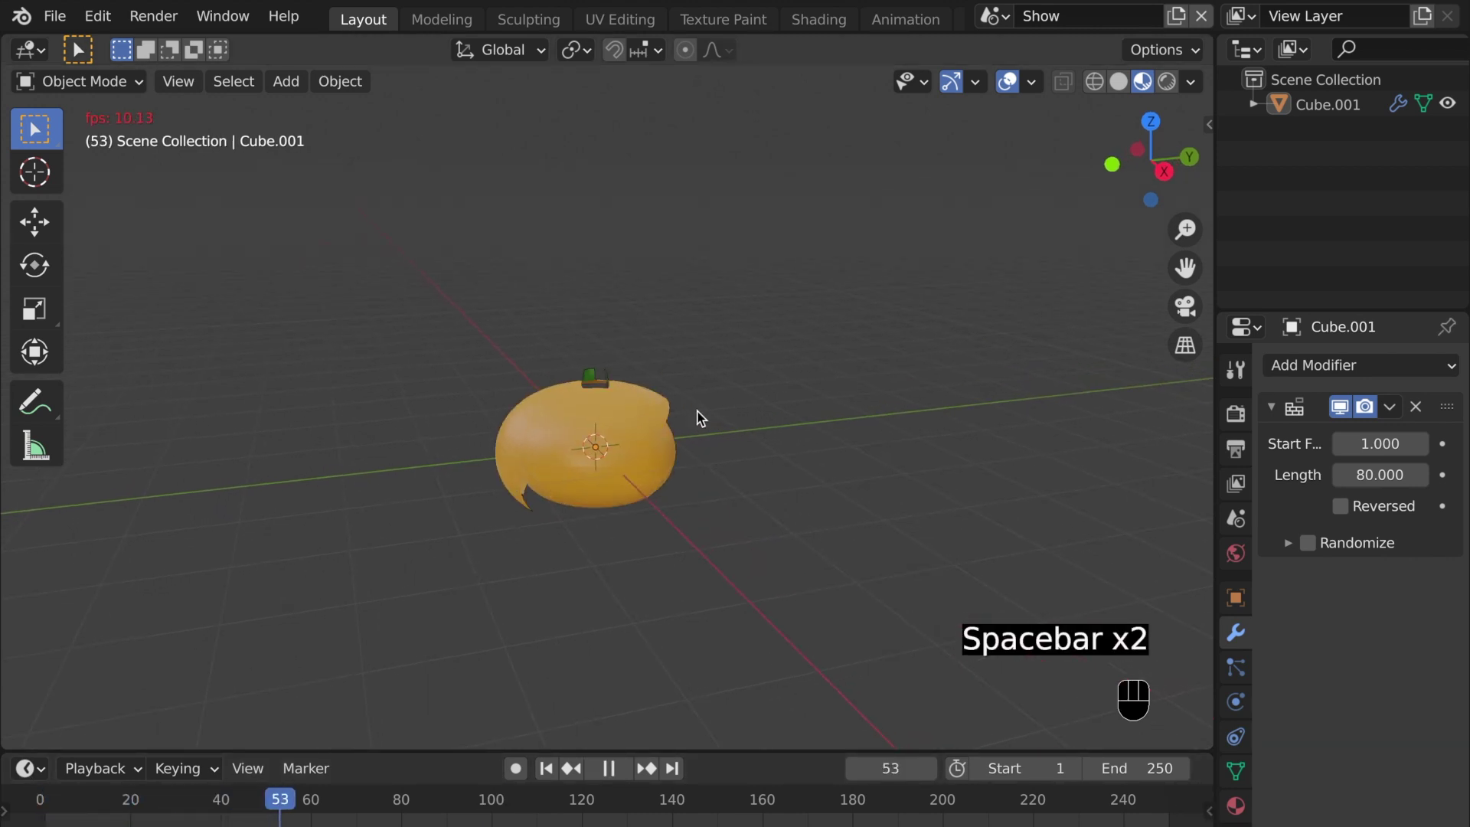
pyautogui.press('space')
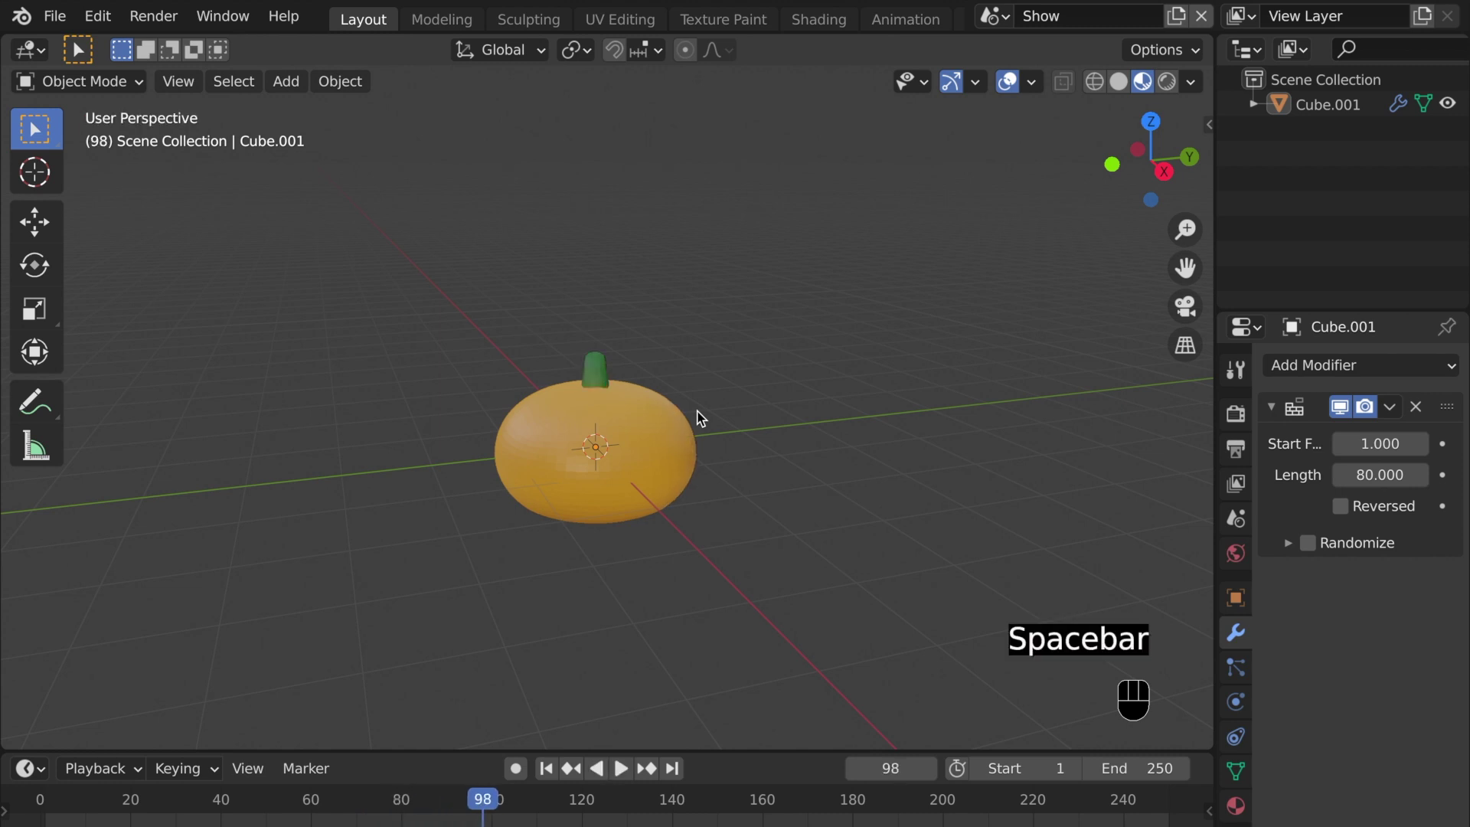
# - Turn on Reversed for the Build modifier and play the animation from frame 1
pyautogui.click(1342, 508)
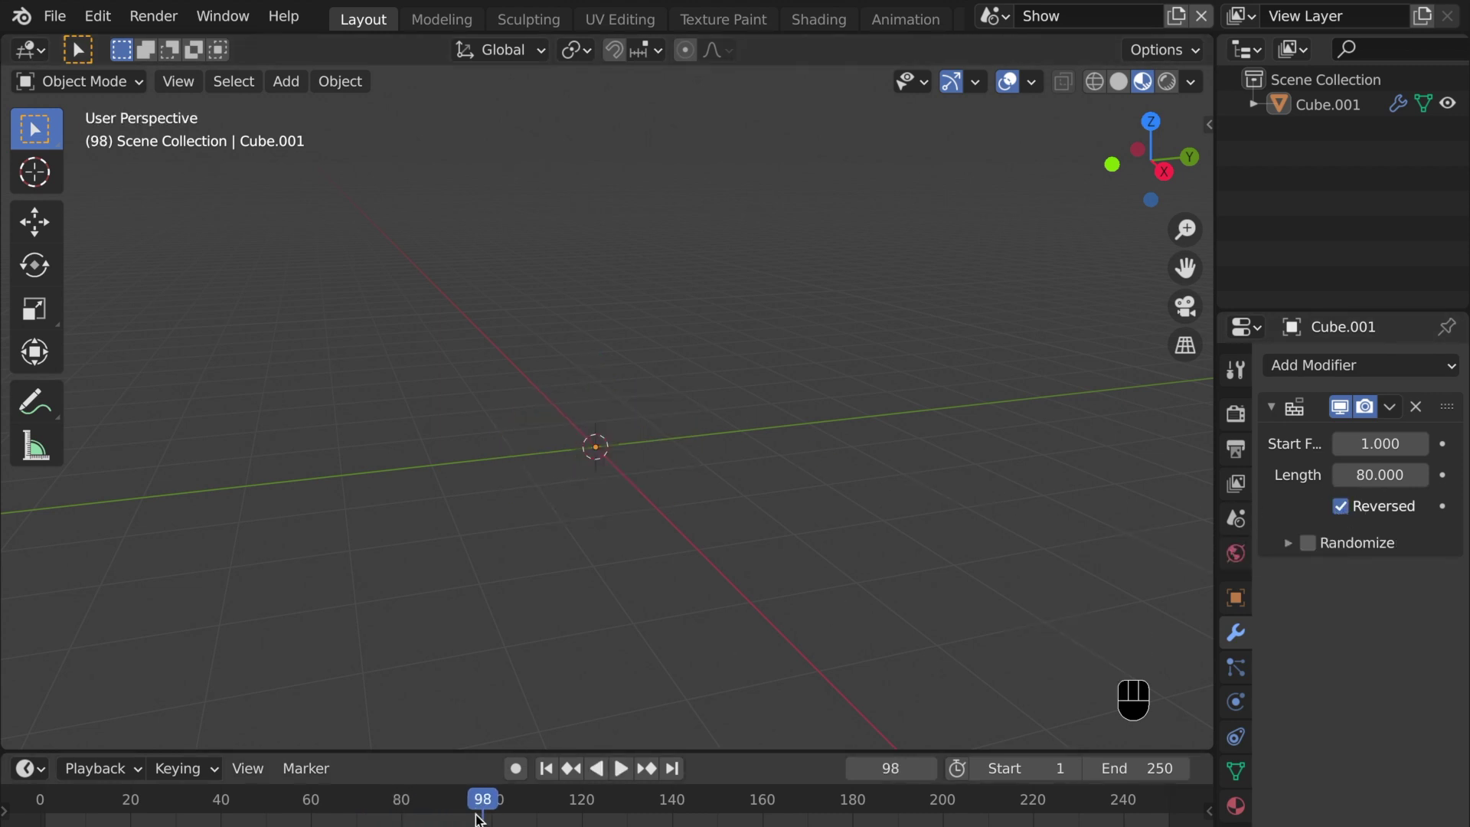
pyautogui.moveTo(482, 793); pyautogui.dragTo(44, 779)
pyautogui.press('space')
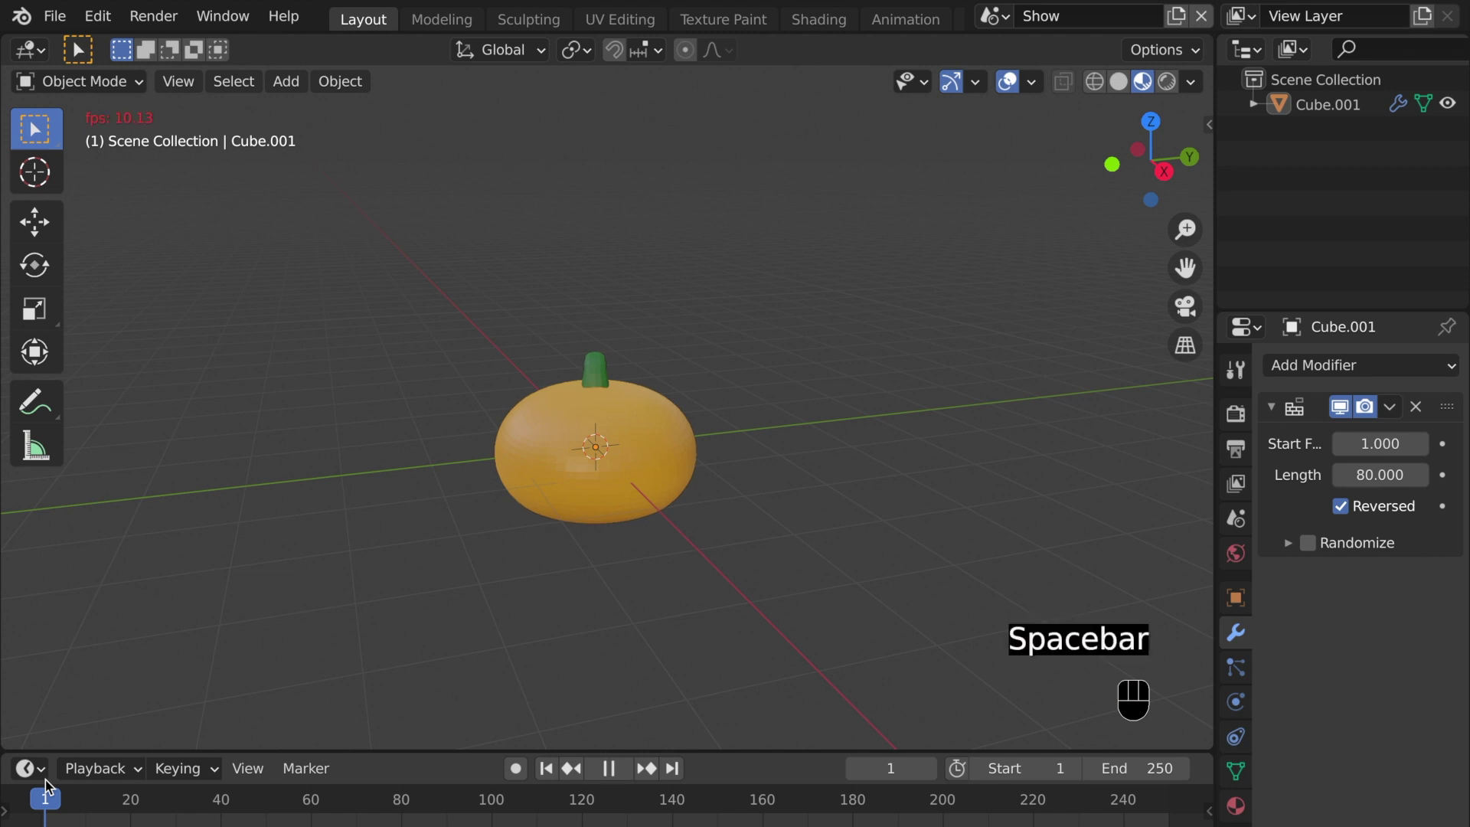
pyautogui.press('space')
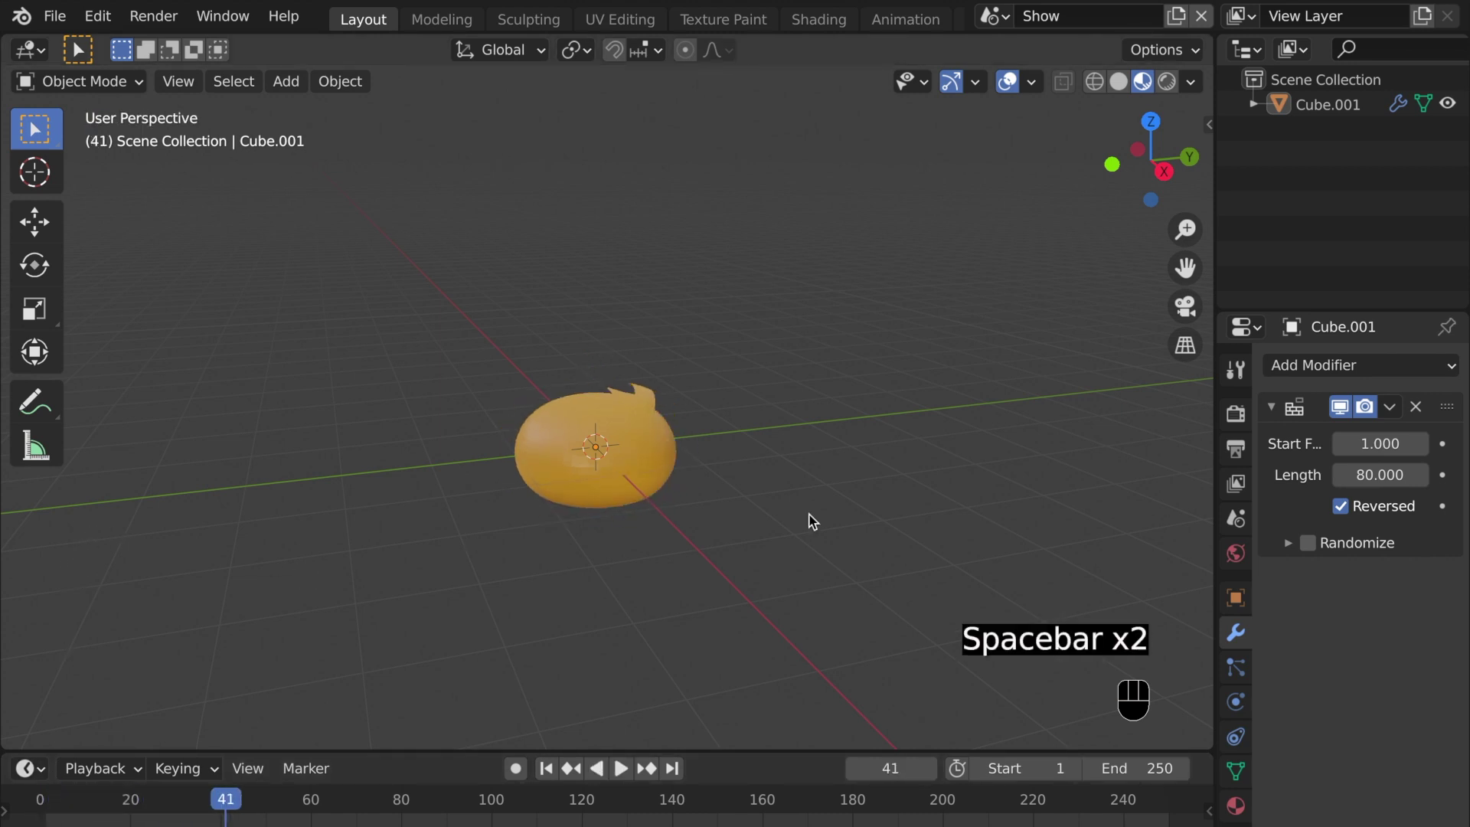
# - Turn on Randomize for the Build modifier and scrub through the early frames around frame 20
pyautogui.click(1308, 543)
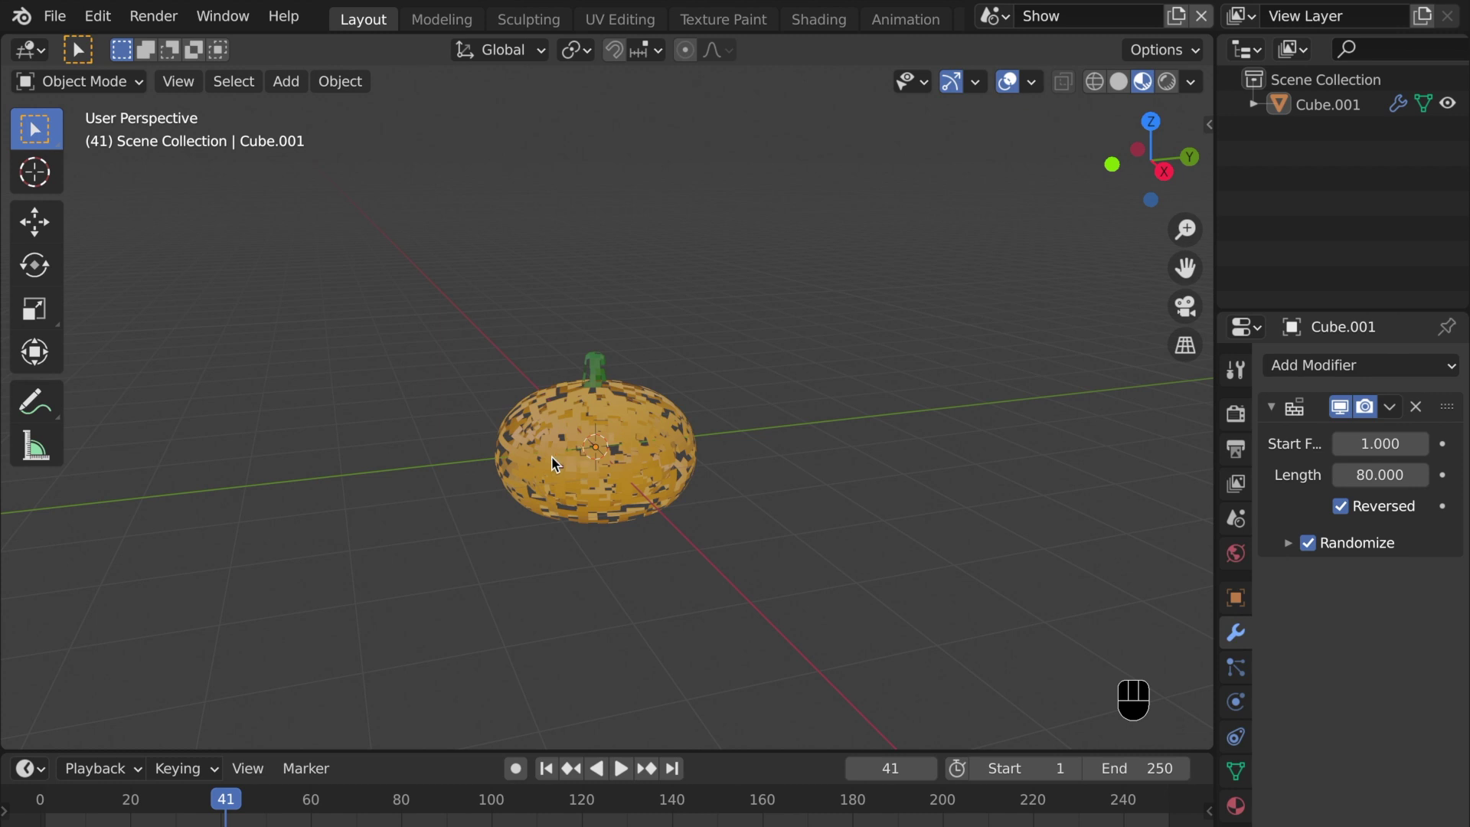
pyautogui.moveTo(224, 792); pyautogui.dragTo(134, 797)
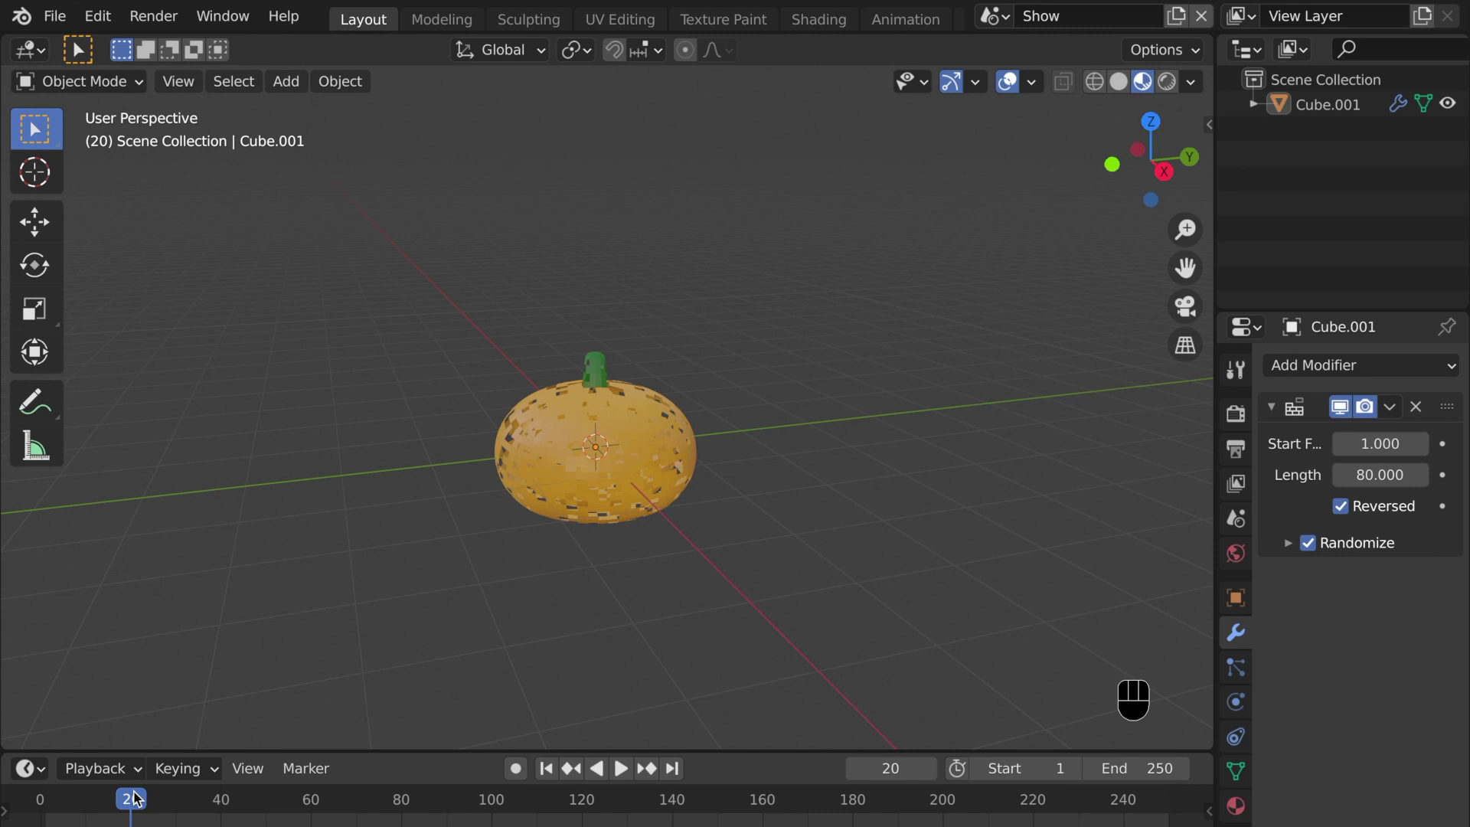
pyautogui.moveTo(132, 814); pyautogui.dragTo(154, 810)
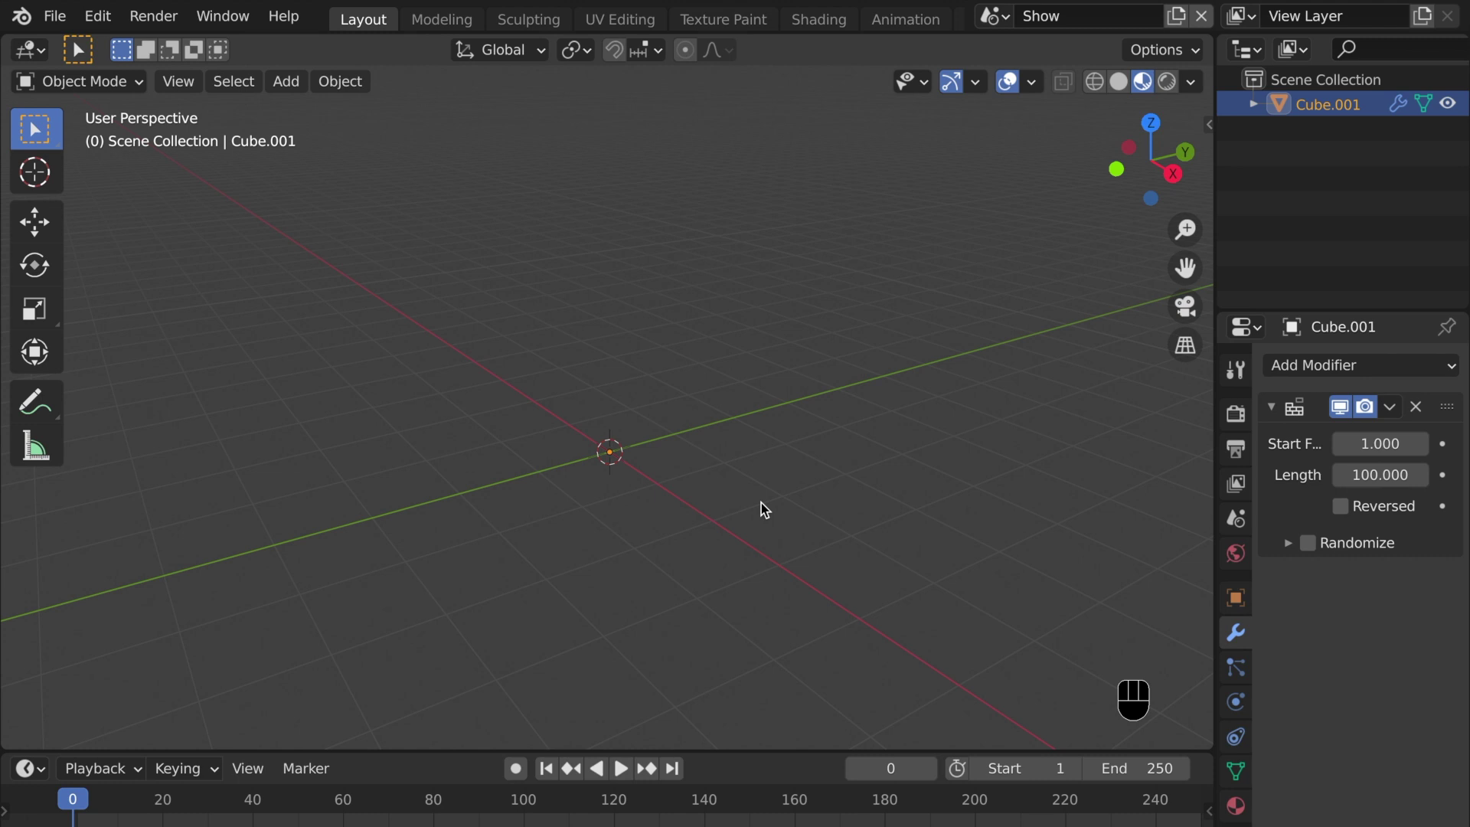
# - Play the pumpkin's build animation with the default 100-frame length and return to frame 0
pyautogui.press('space')
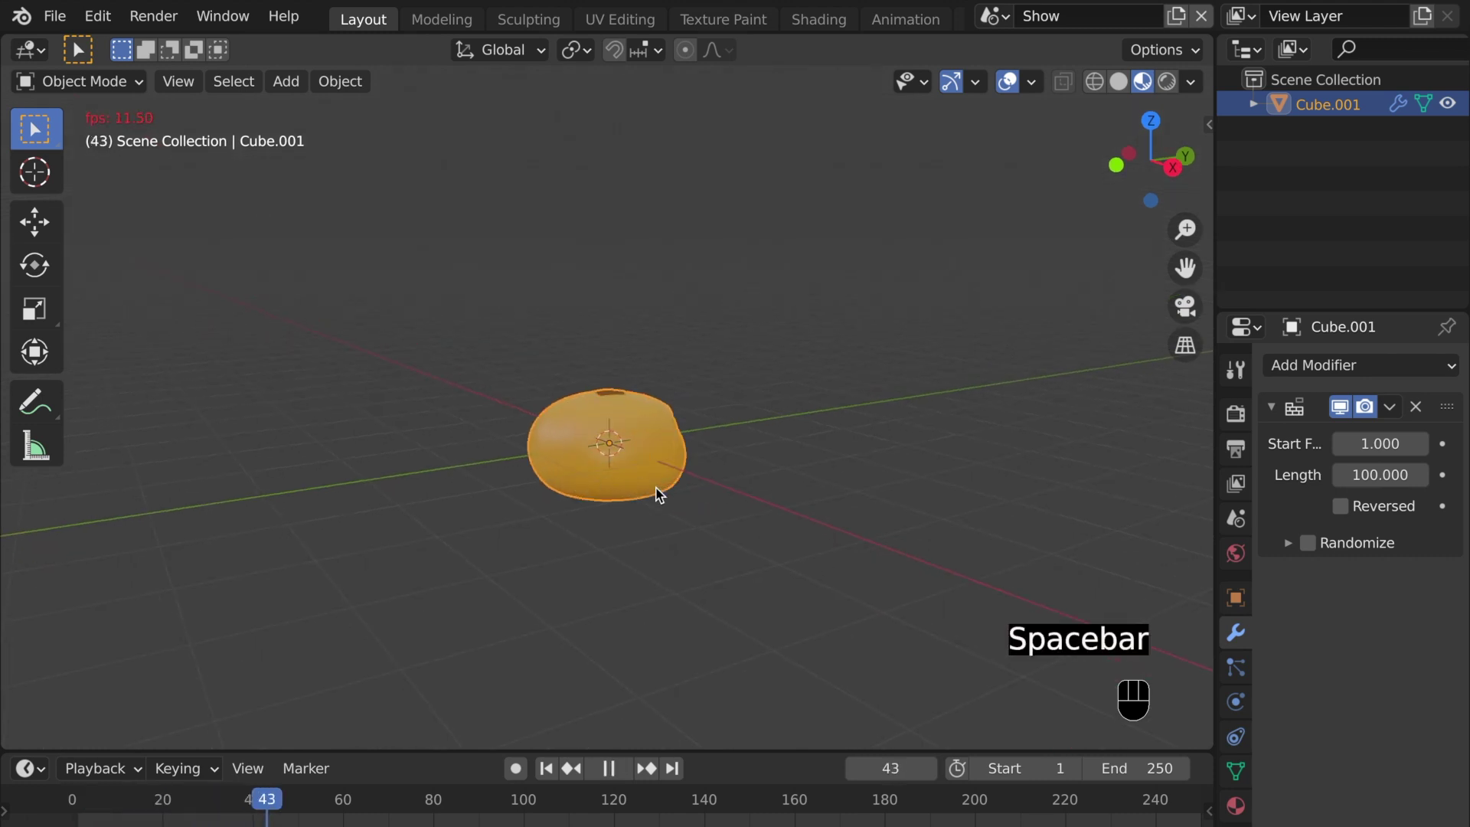
pyautogui.press('space')
pyautogui.moveTo(309, 803); pyautogui.dragTo(40, 780)
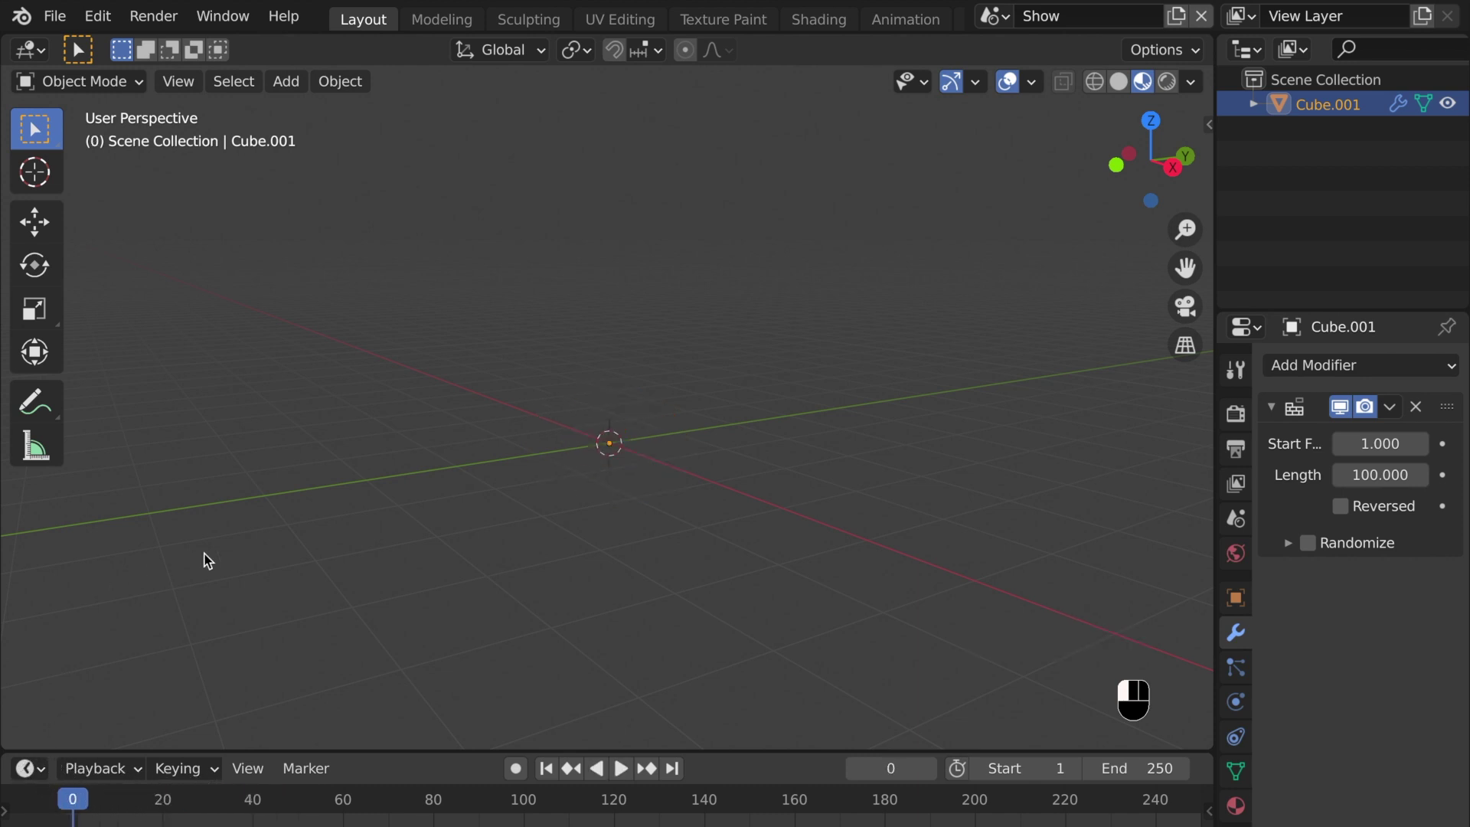
# - Move the pumpkin up about 2.02 m along the global Z axis, above the 3D cursor
pyautogui.press('g')
pyautogui.press('z')
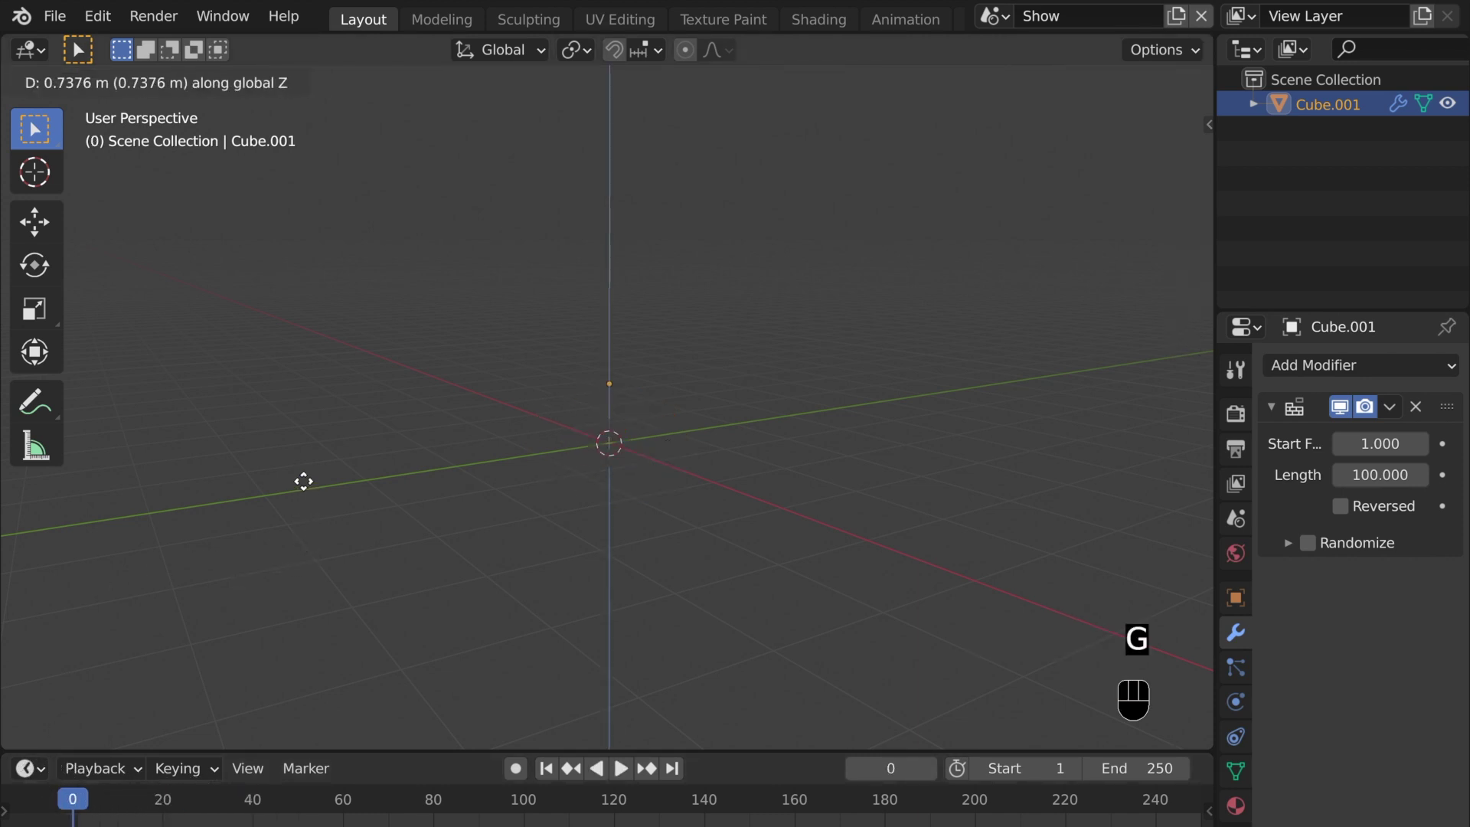
pyautogui.click(314, 399)
pyautogui.scroll(5, 314, 400)
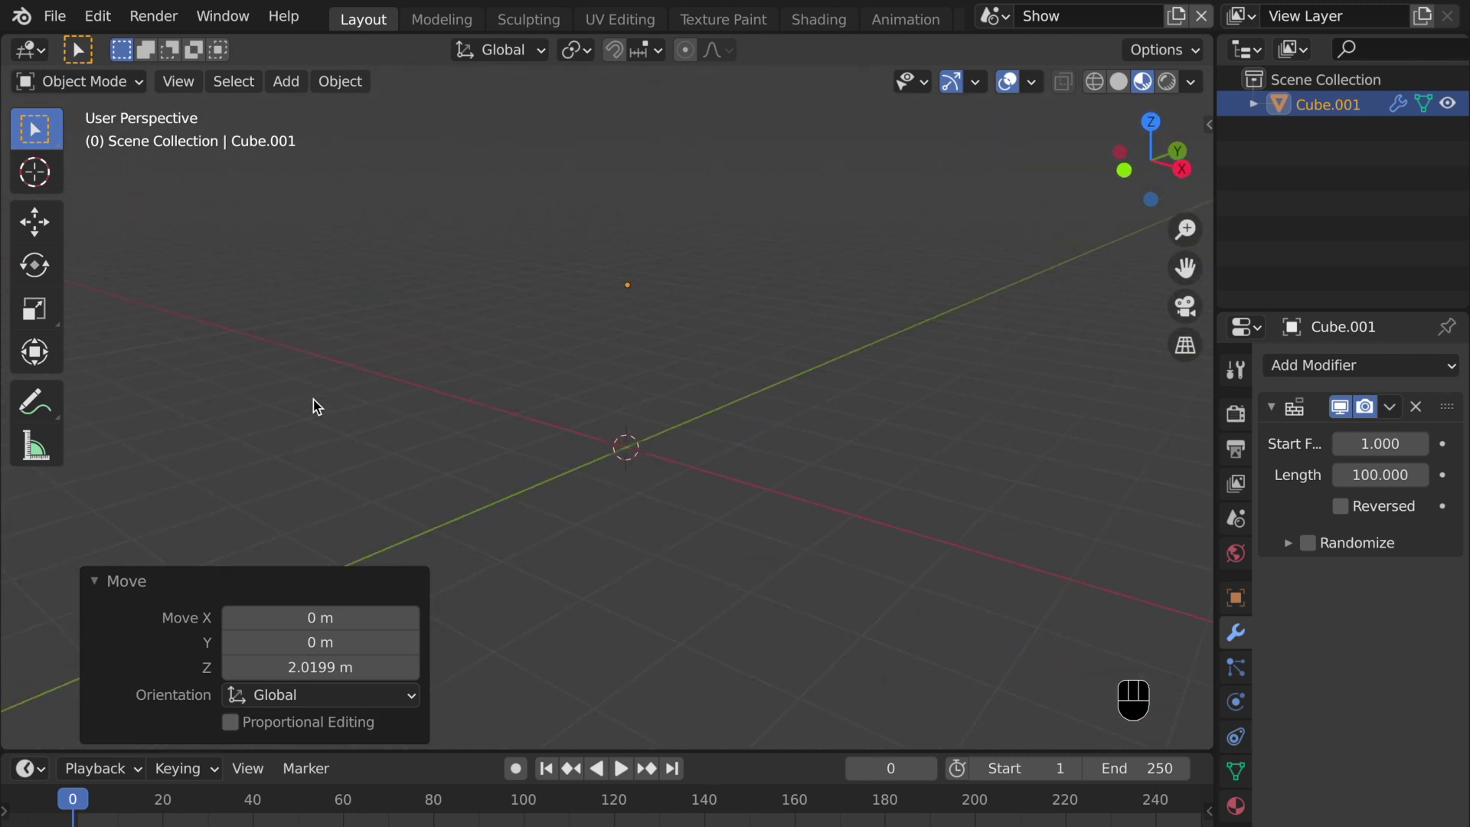
# - In Edit Mode, sort the pumpkin's mesh elements by Cursor Distance with Faces as the element type
pyautogui.press('Tab')
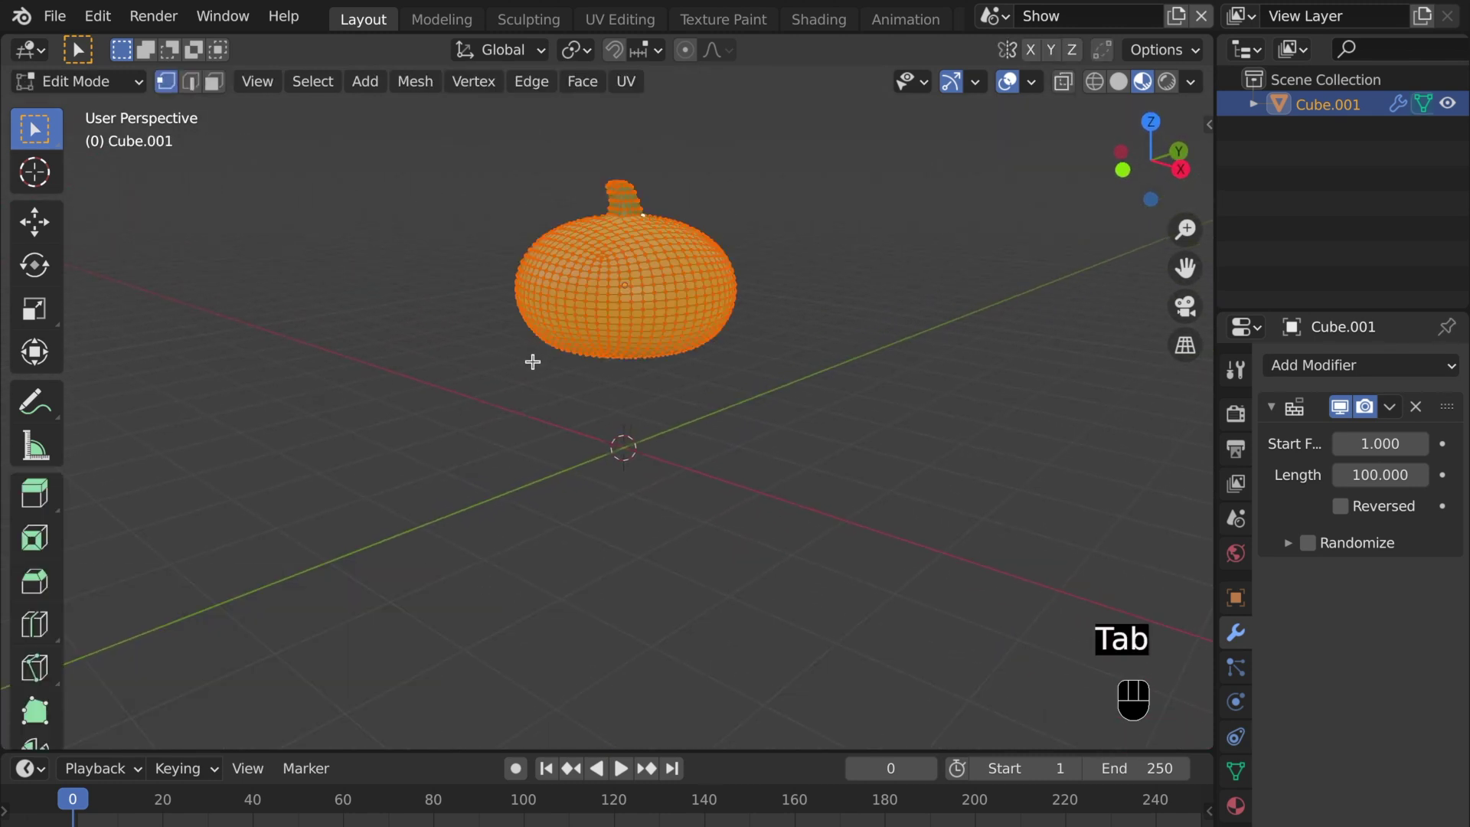
pyautogui.scroll(3, 533, 361)
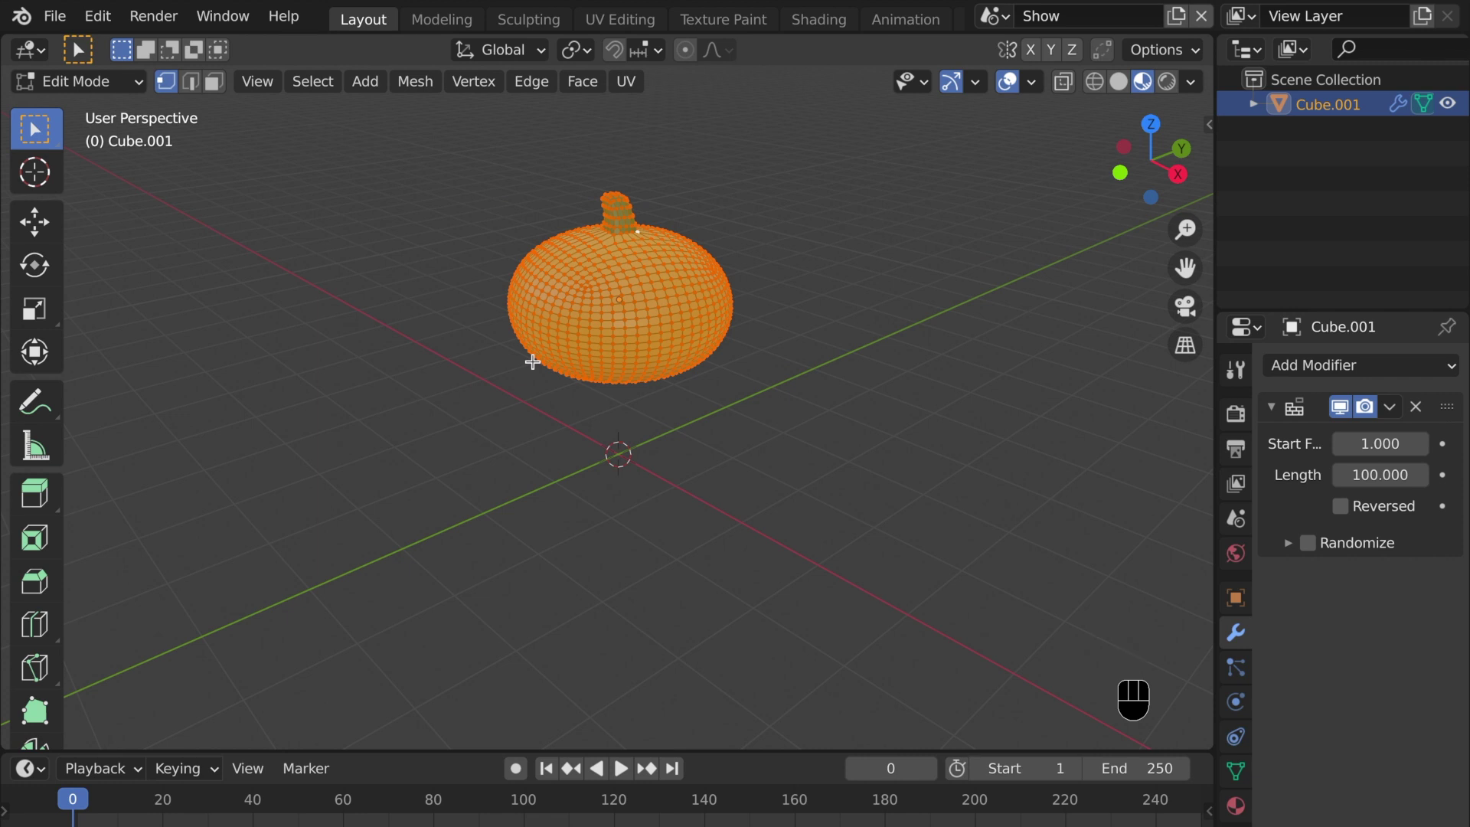
pyautogui.press('F3')
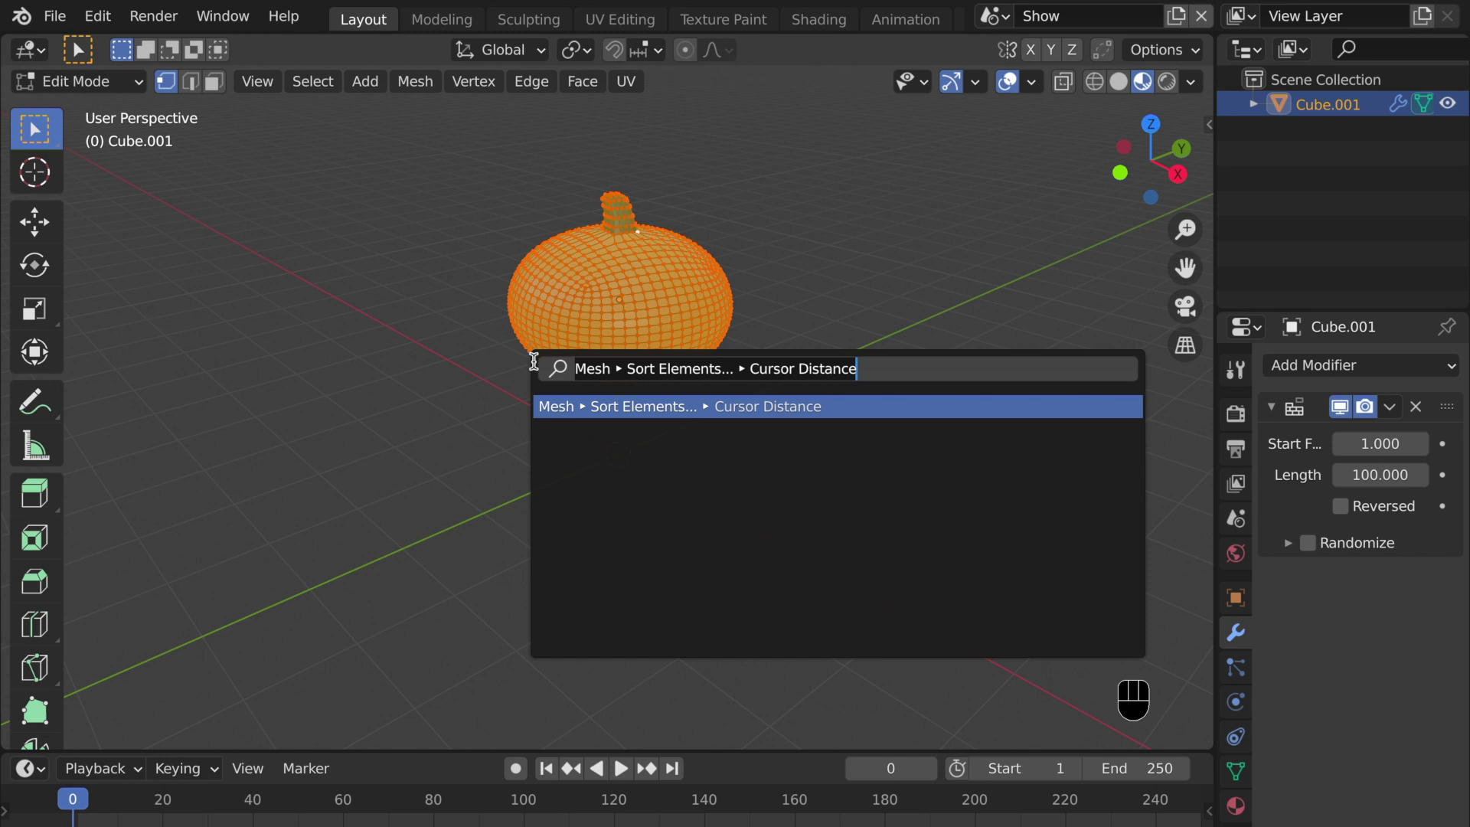
pyautogui.write('sort')
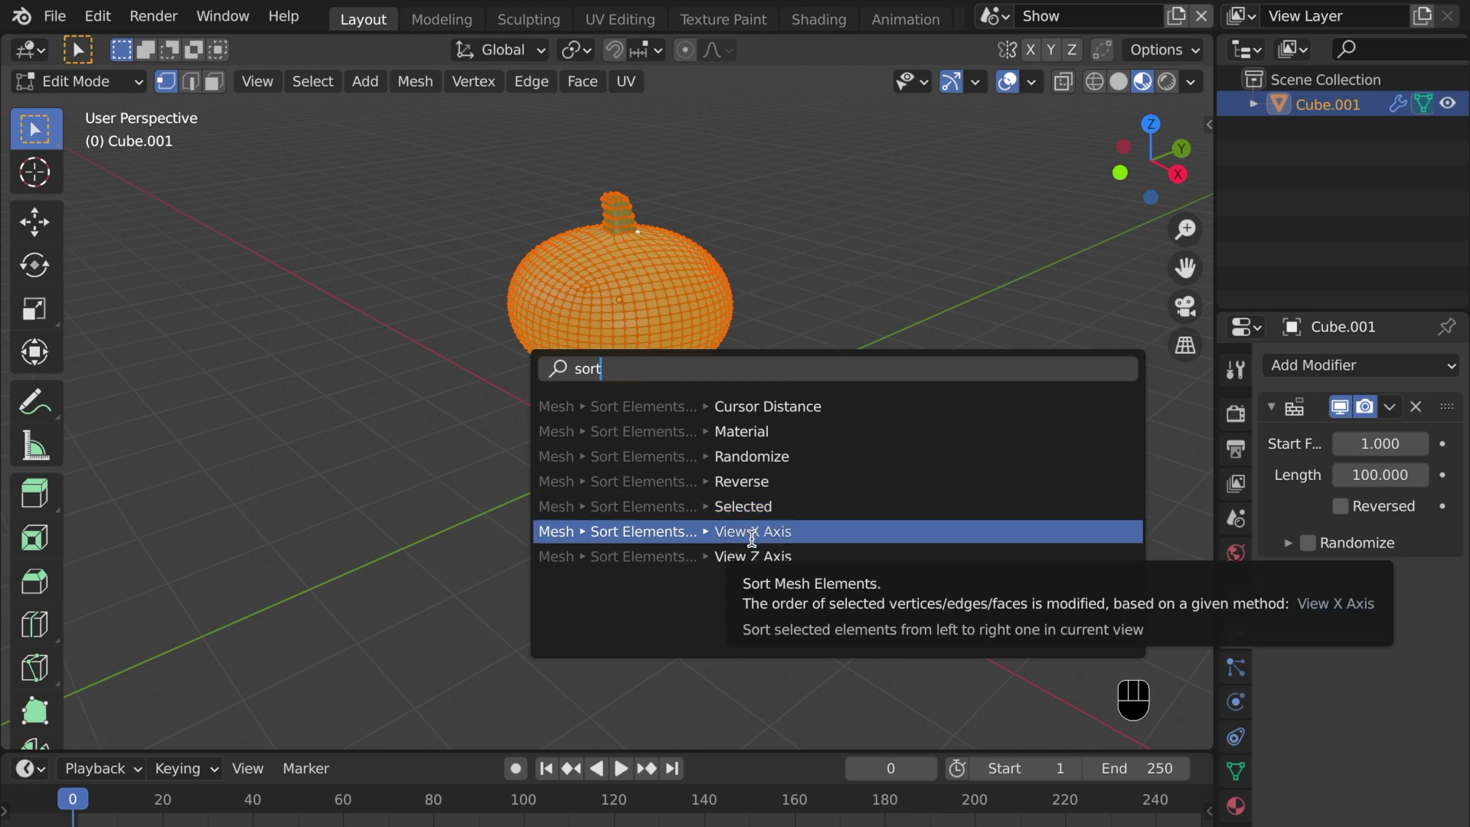
pyautogui.click(725, 413)
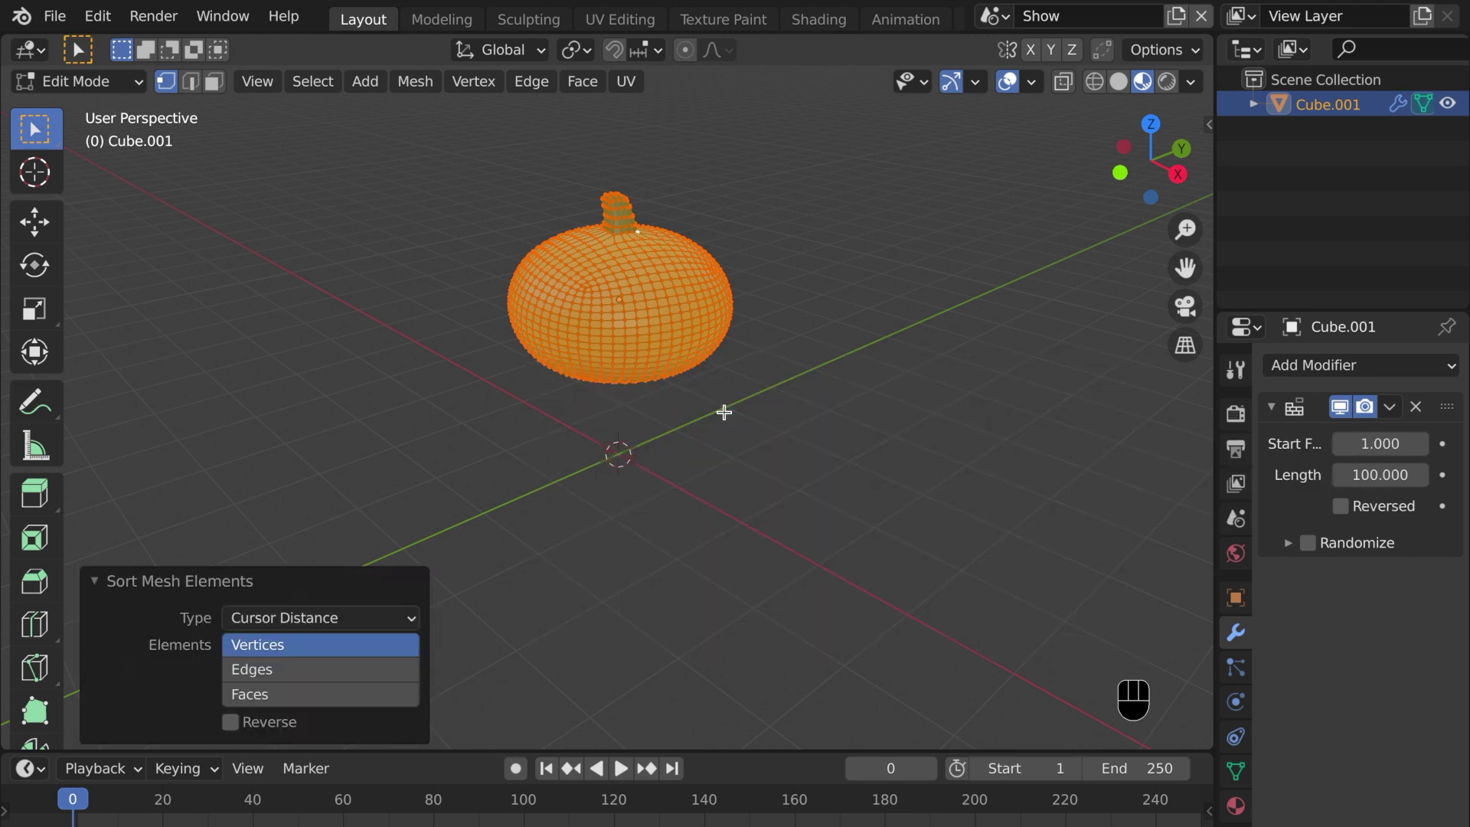
pyautogui.click(323, 694)
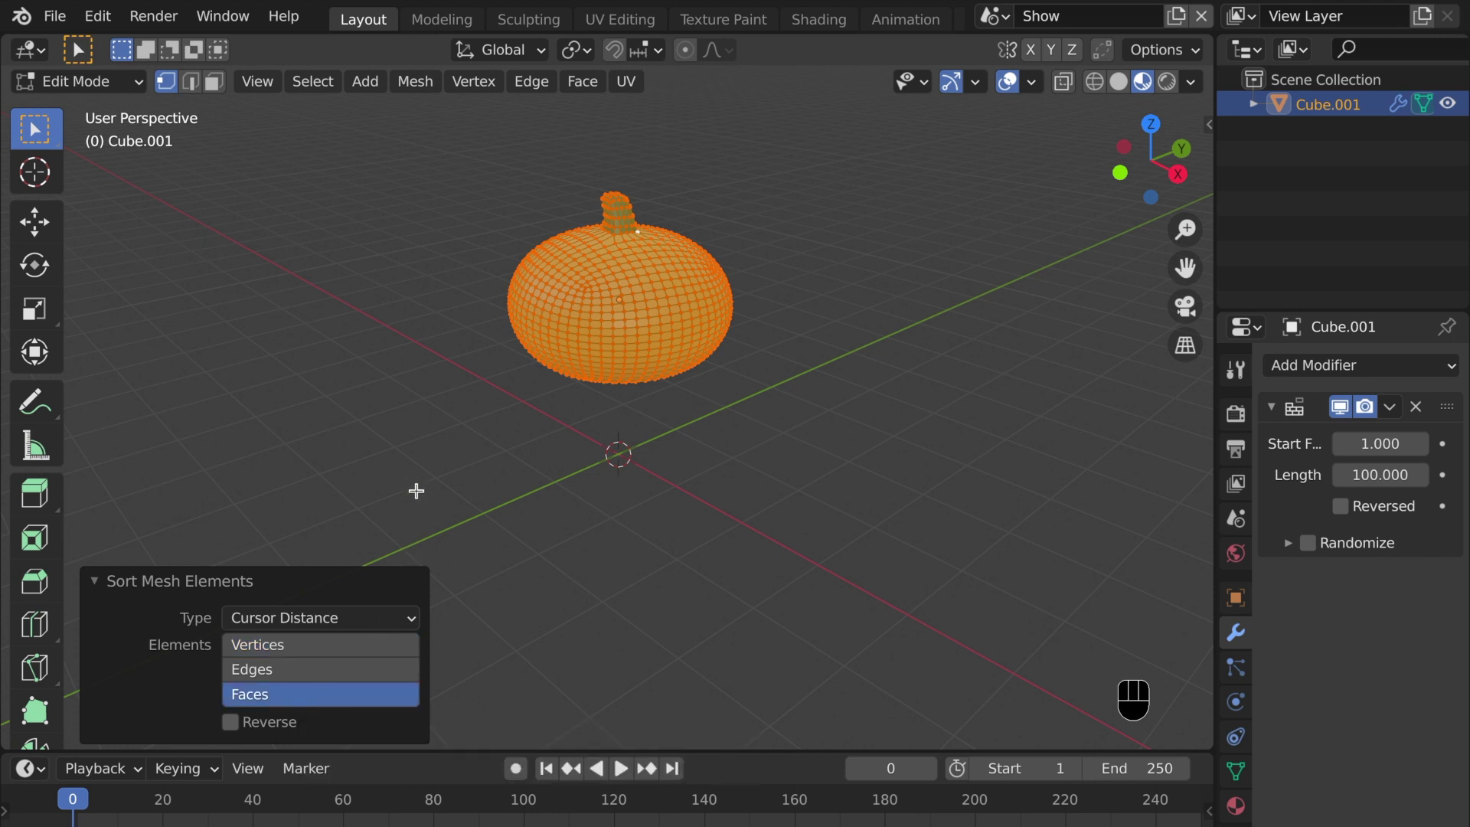
# - Return to Object Mode and play the animation to check the pumpkin's new face build order
pyautogui.moveTo(567, 405); pyautogui.dragTo(566, 405, button='middle')
pyautogui.click(538, 431)
pyautogui.press('Tab')
pyautogui.moveTo(536, 432); pyautogui.dragTo(536, 435, button='middle')
pyautogui.press('space')
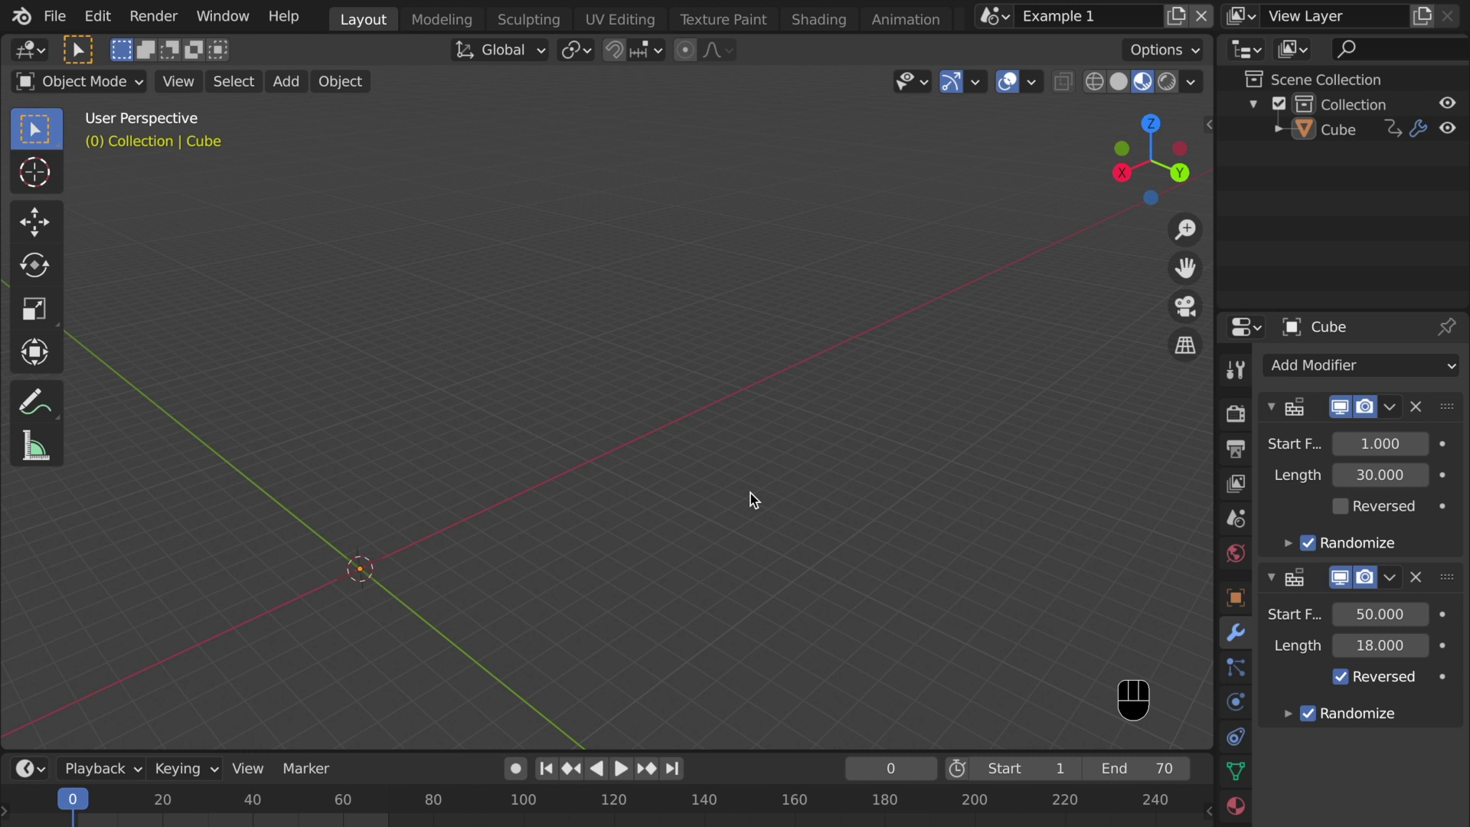
# - Play the Example 1 scene to examine the sphere's two Build modifiers in the animation
pyautogui.press('space')
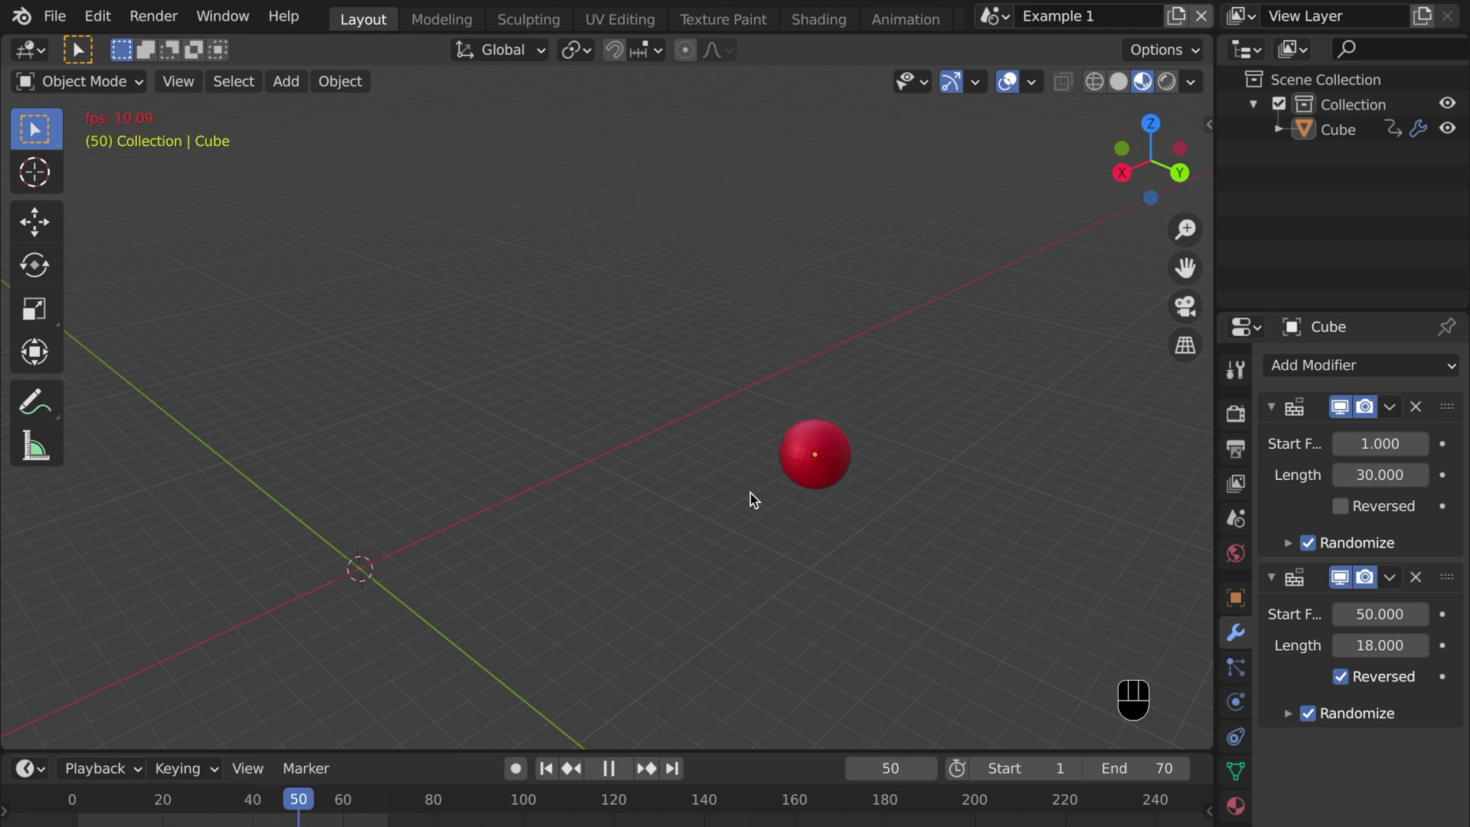
pyautogui.press('space')
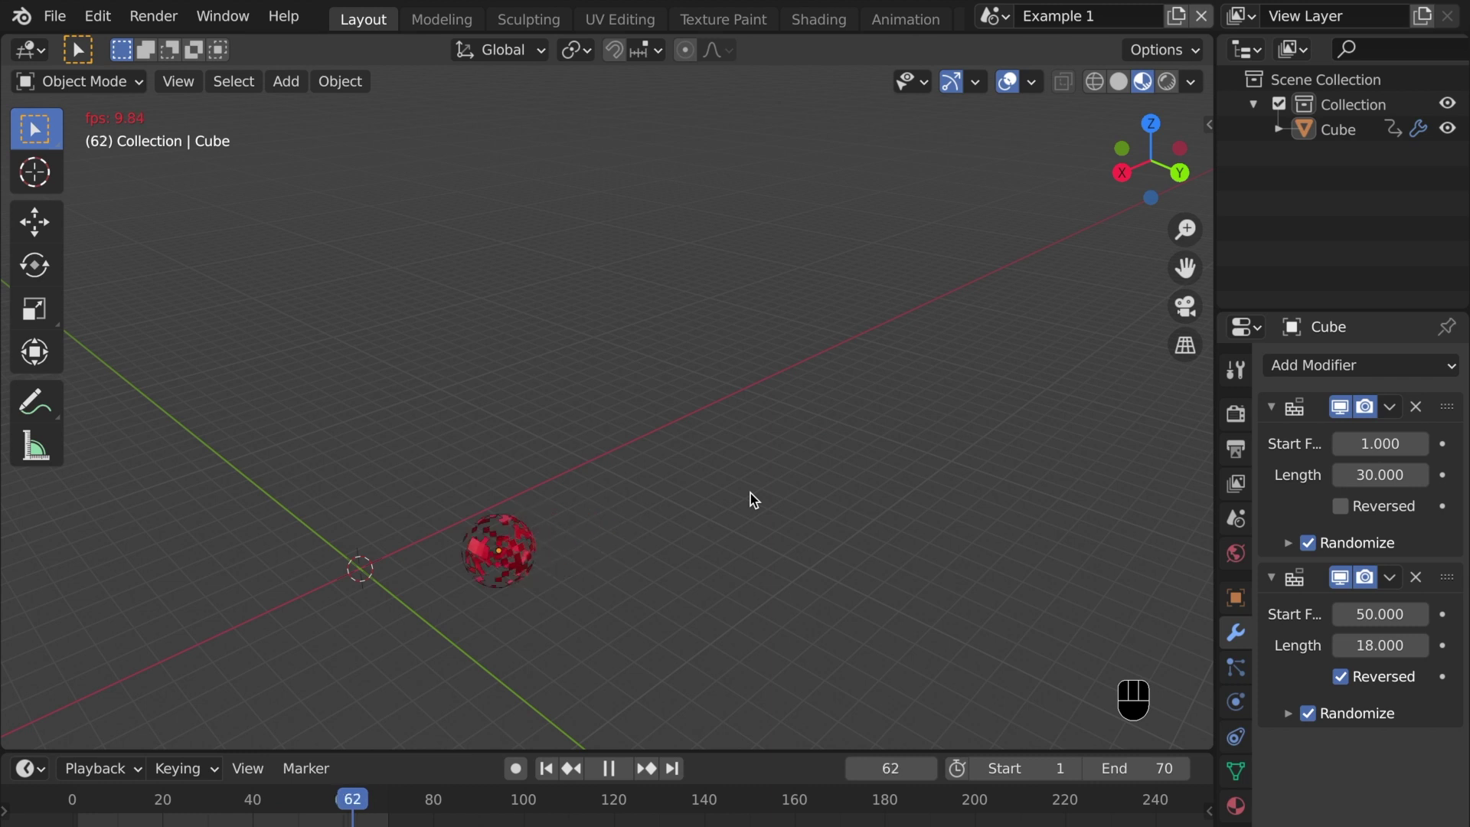
pyautogui.press('space')
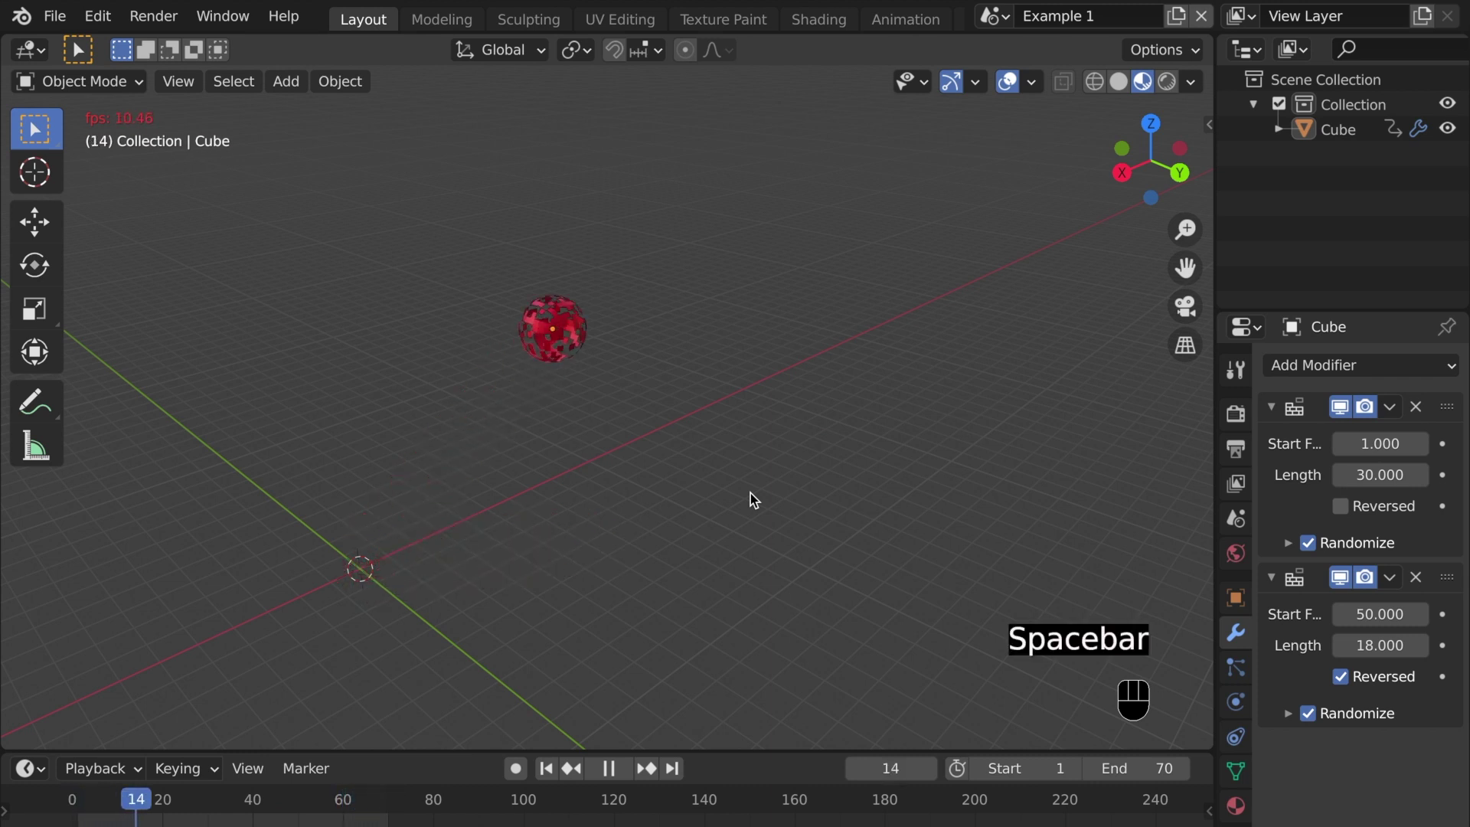